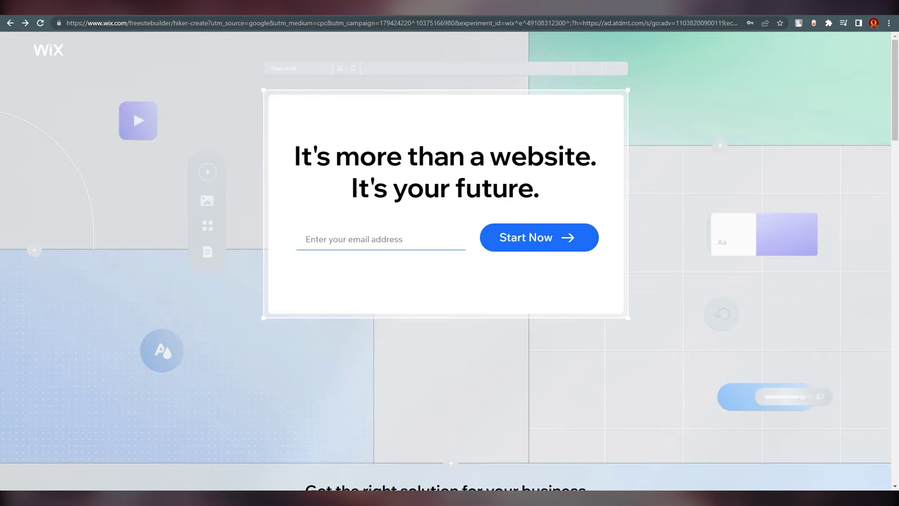
Step: Paste the email address into the email field and start the Sign Up form
{"action": "right_click", "coordinate": [300, 237]}
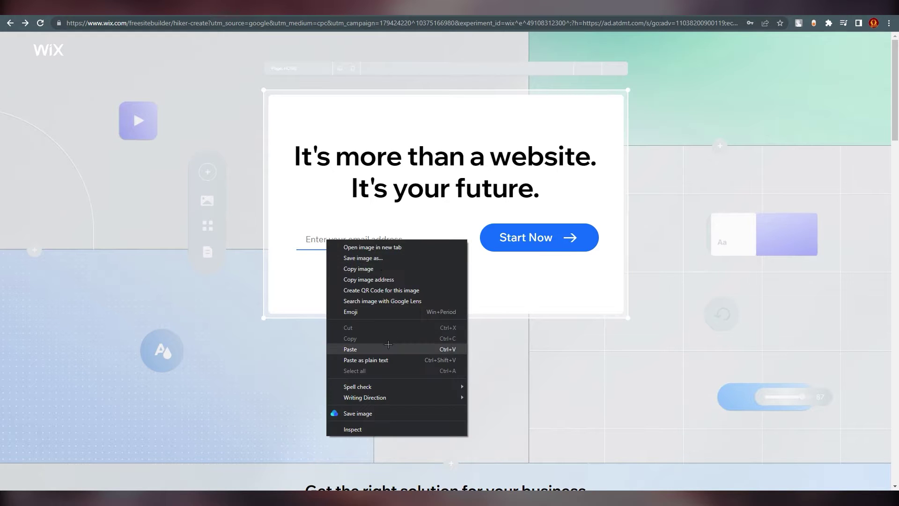
{"action": "left_click", "coordinate": [333, 347]}
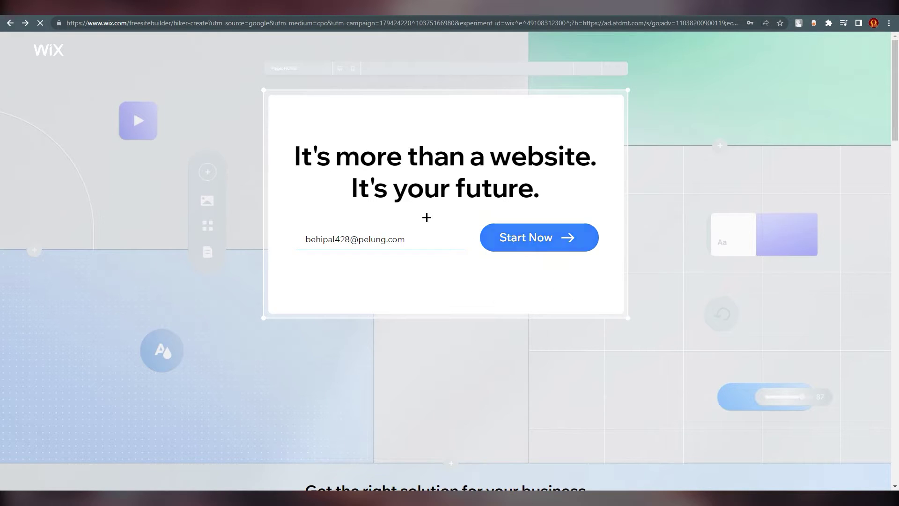
{"action": "left_click", "coordinate": [499, 251]}
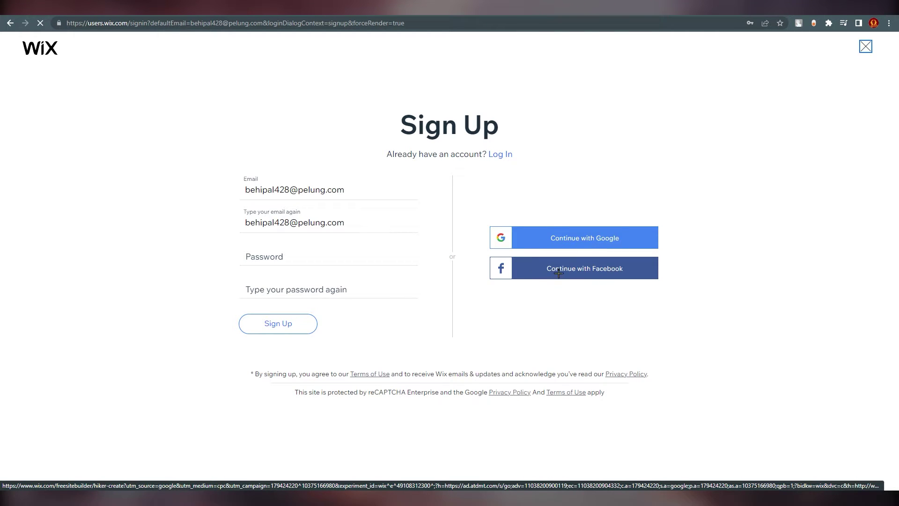
Step: Enter a strong password, confirm it, and submit the account sign-up
{"action": "left_click", "coordinate": [282, 257]}
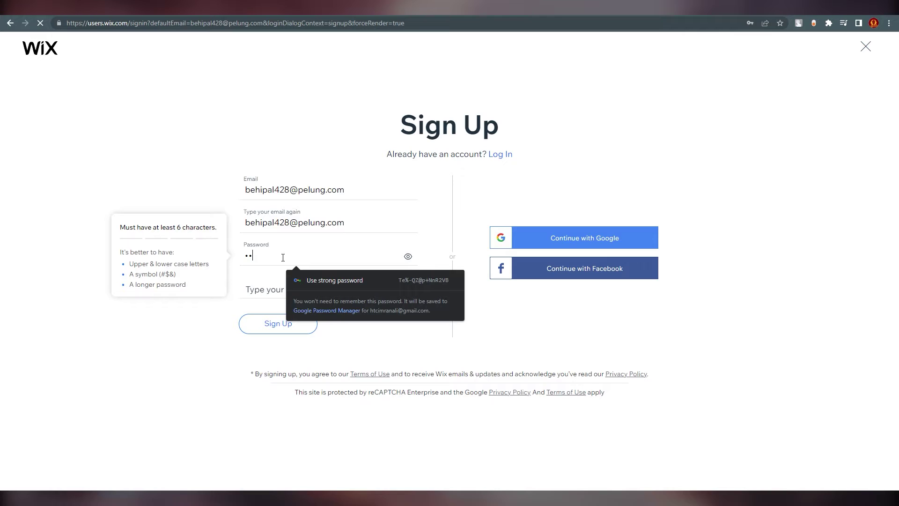
{"action": "type", "text": "•••••••••••••"}
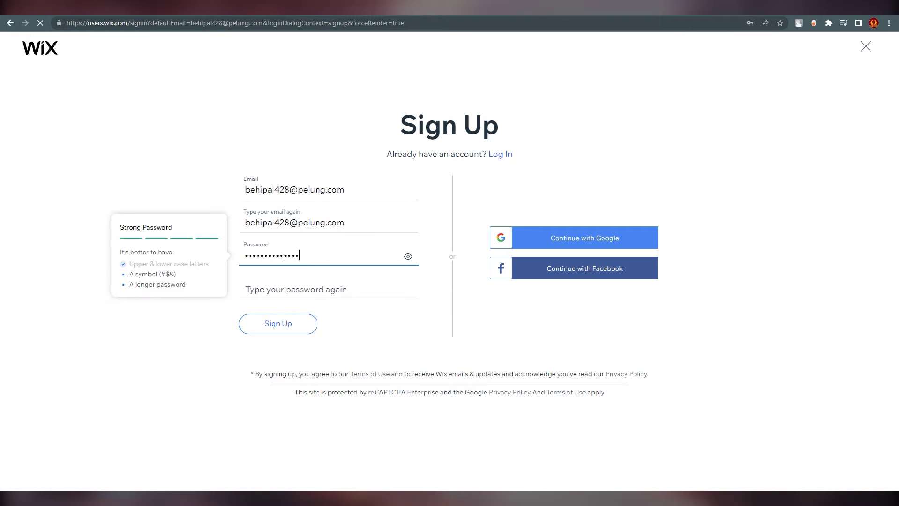
{"action": "key", "text": "Tab"}
{"action": "type", "text": "••"}
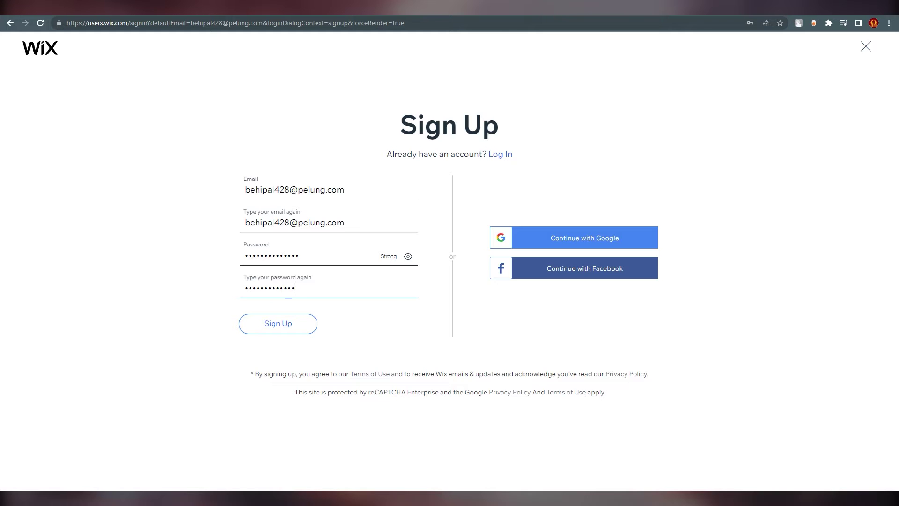
{"action": "key", "text": "Tab"}
{"action": "key", "text": "Return"}
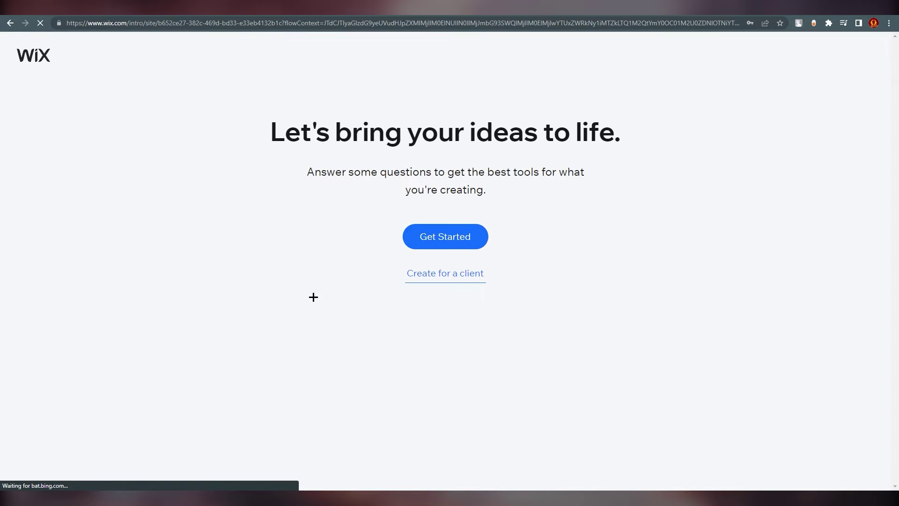
Step: Save the password in the browser and choose Portfolio as the website type
{"action": "left_click", "coordinate": [717, 161]}
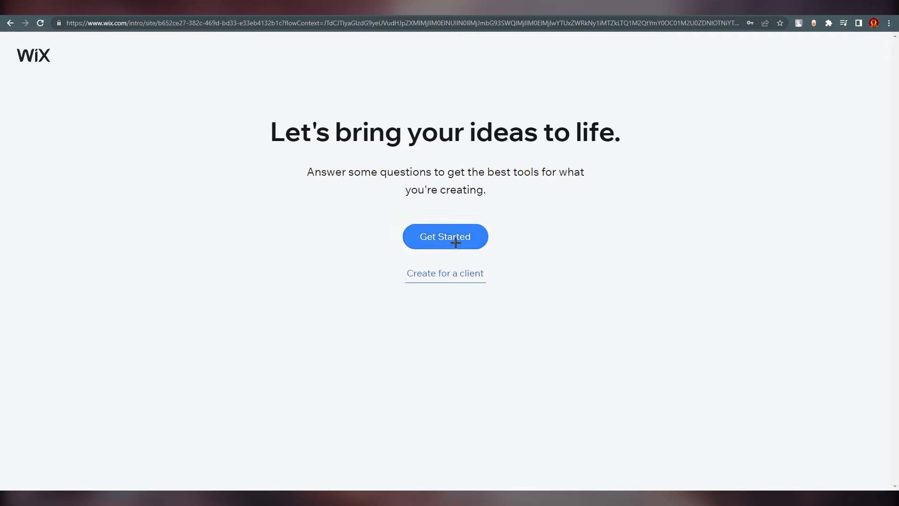
{"action": "left_click", "coordinate": [465, 274]}
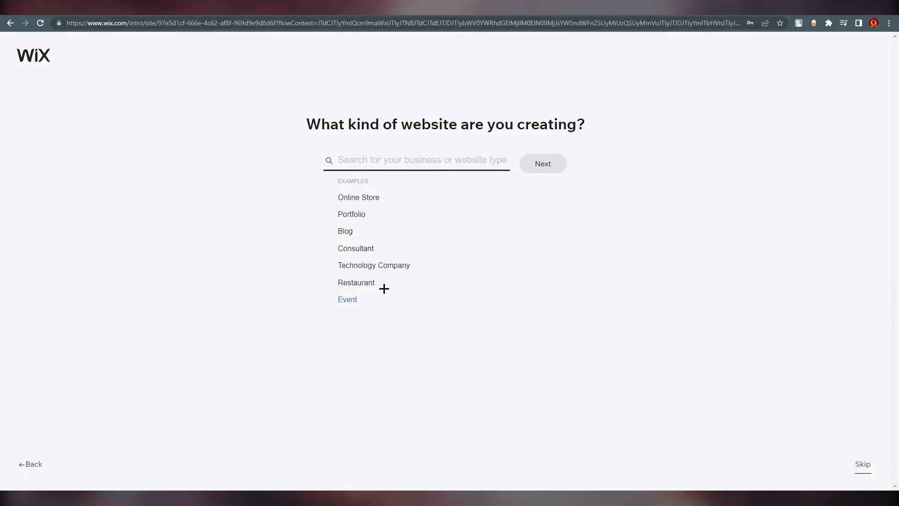
{"action": "left_click", "coordinate": [357, 215]}
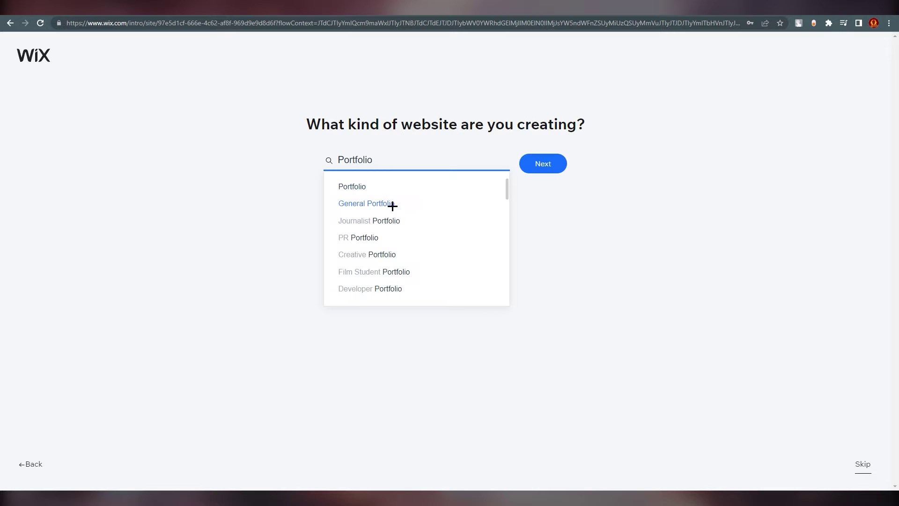
{"action": "left_click", "coordinate": [355, 189]}
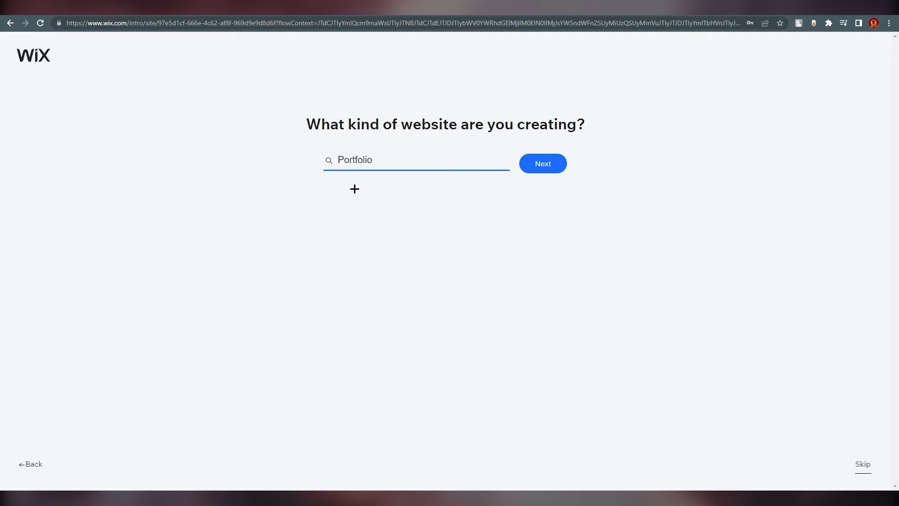
{"action": "left_click", "coordinate": [537, 169]}
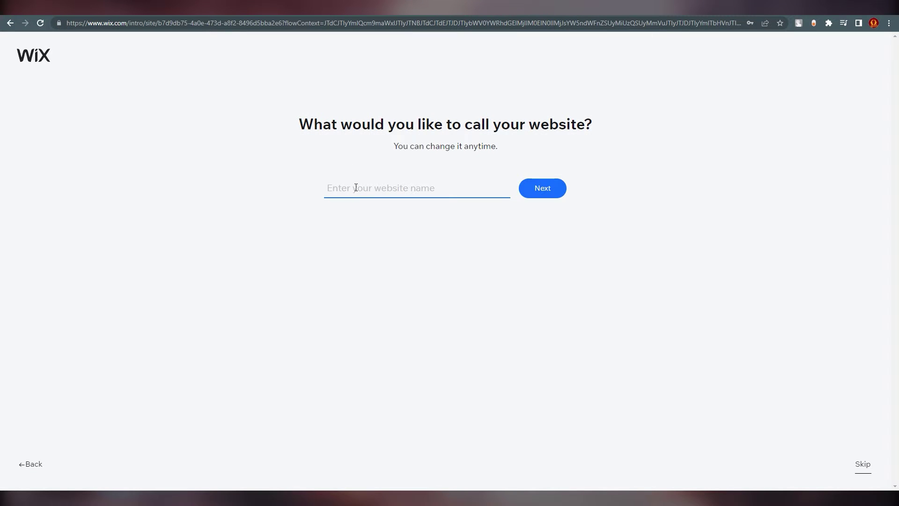
Step: Skip the site name, goals and add-on features questions
{"action": "left_click", "coordinate": [847, 452]}
{"action": "left_click", "coordinate": [868, 457]}
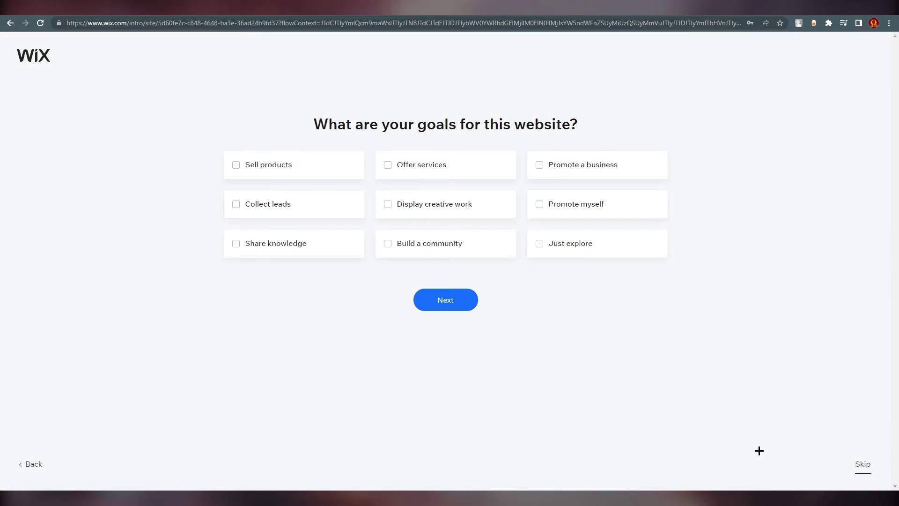
{"action": "left_click", "coordinate": [861, 465]}
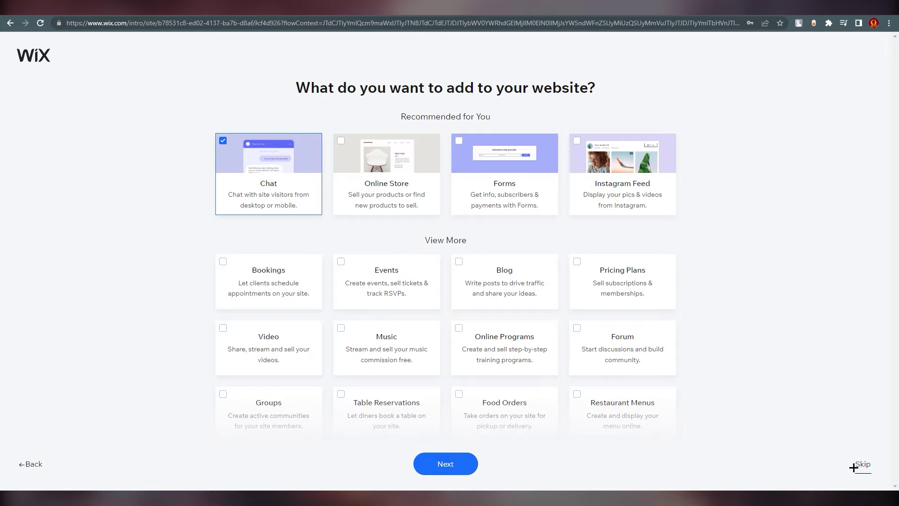
{"action": "left_click", "coordinate": [854, 466]}
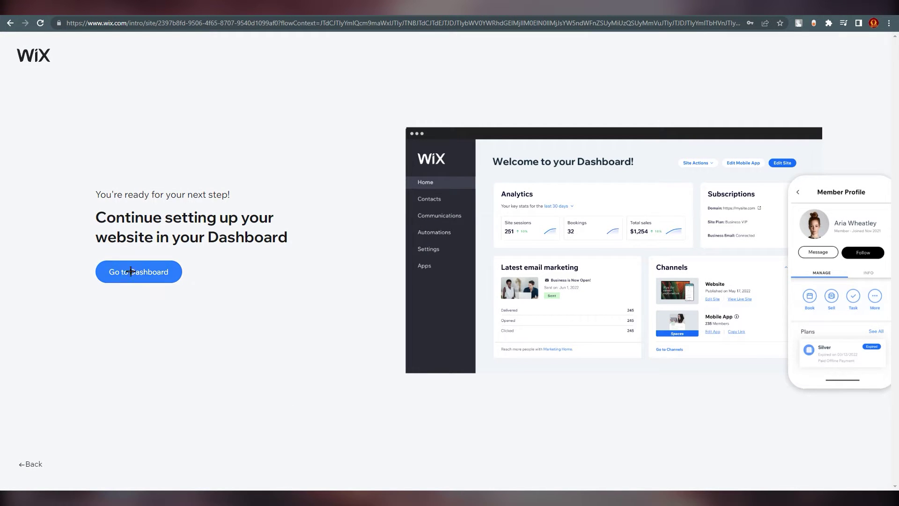
Step: Go to the Portfolio site's Dashboard and start a new site from My Site
{"action": "left_click", "coordinate": [179, 276]}
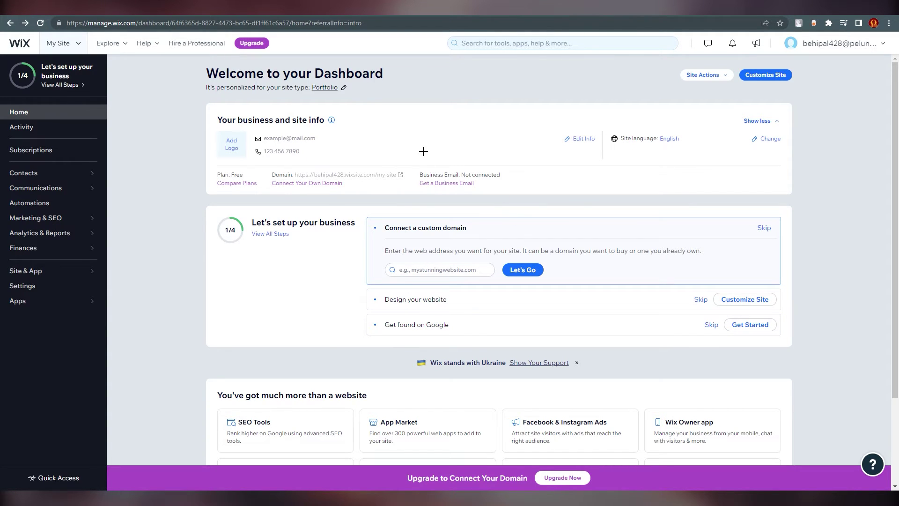
{"action": "left_click", "coordinate": [78, 43]}
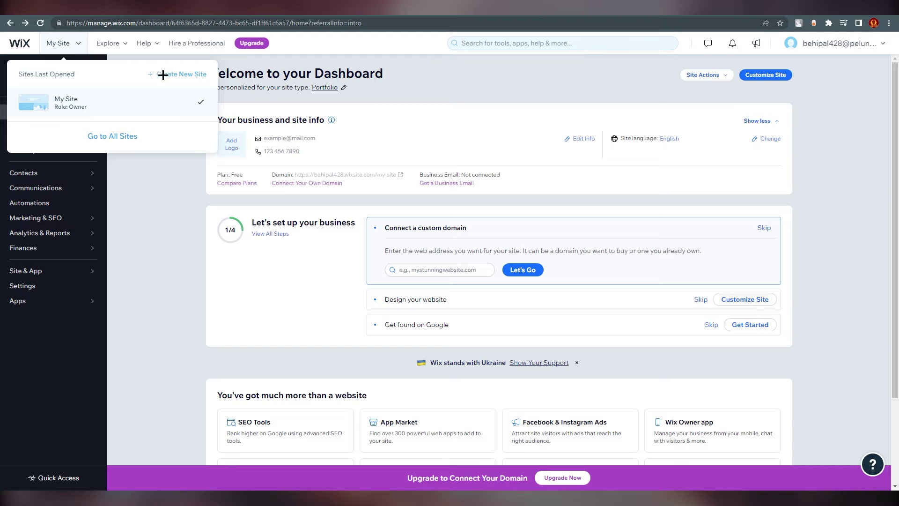
{"action": "left_click", "coordinate": [190, 74]}
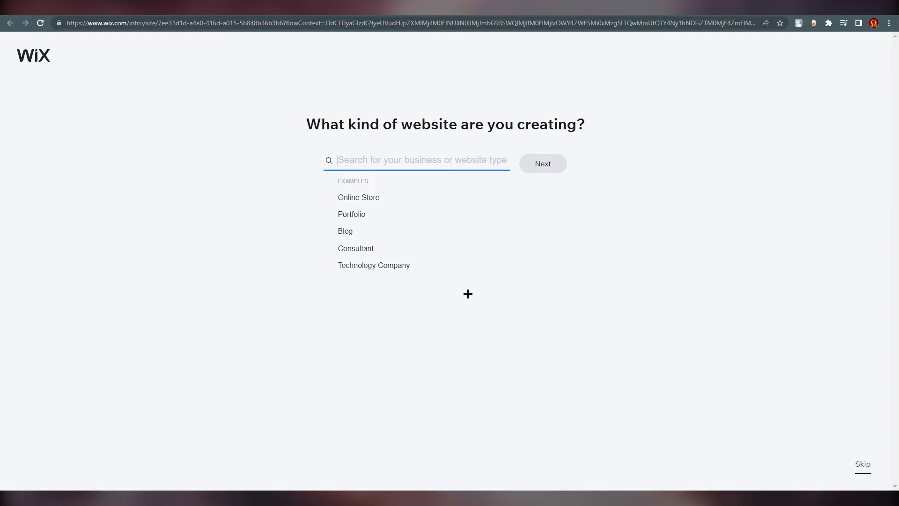
Step: Choose Portfolio as the new site's type and skip the name and add-ons questions
{"action": "left_click", "coordinate": [361, 217]}
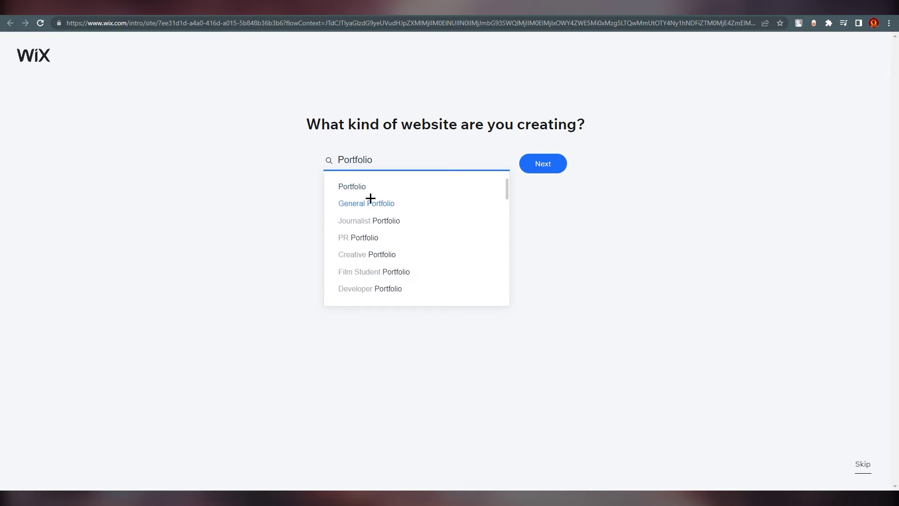
{"action": "left_click", "coordinate": [349, 187]}
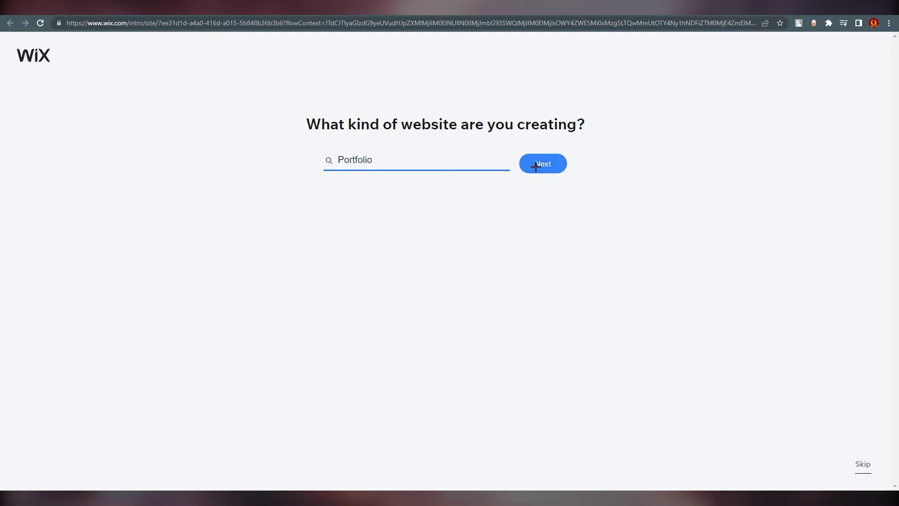
{"action": "key", "text": "Return"}
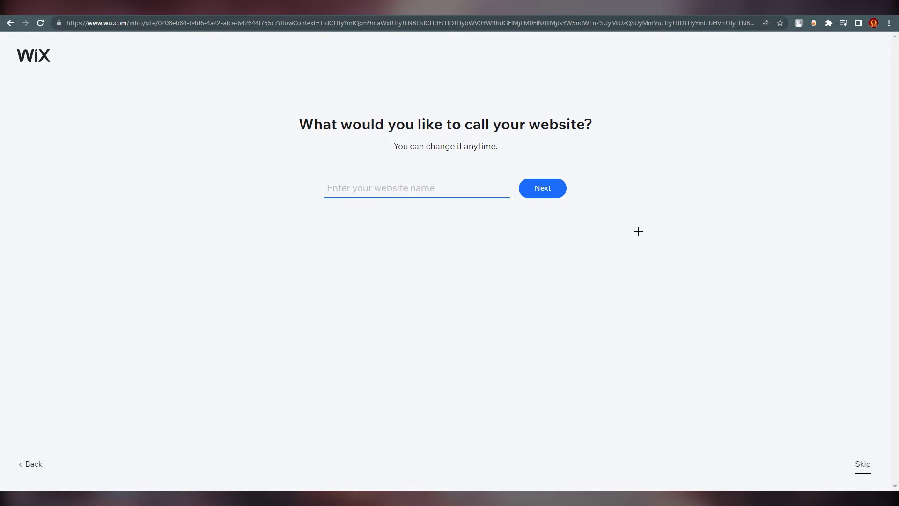
{"action": "left_click", "coordinate": [860, 461]}
{"action": "left_click", "coordinate": [862, 464]}
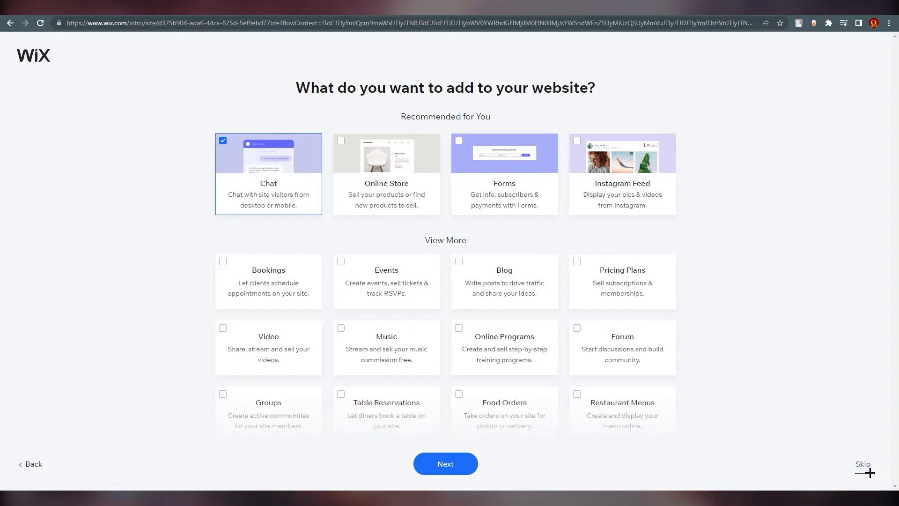
{"action": "left_click", "coordinate": [867, 469]}
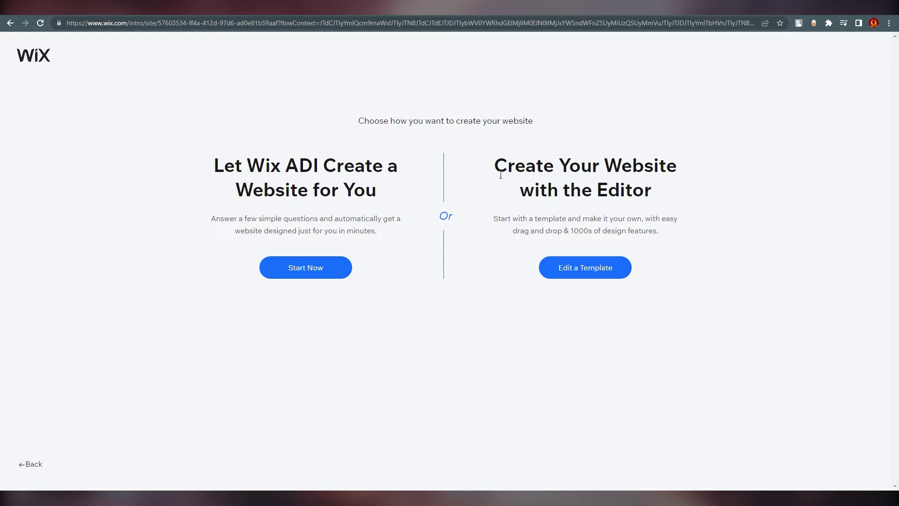
Step: Choose Edit a Template under Create Your Website with the Editor
{"action": "left_click_drag", "start_coordinate": [495, 169], "coordinate": [651, 195]}
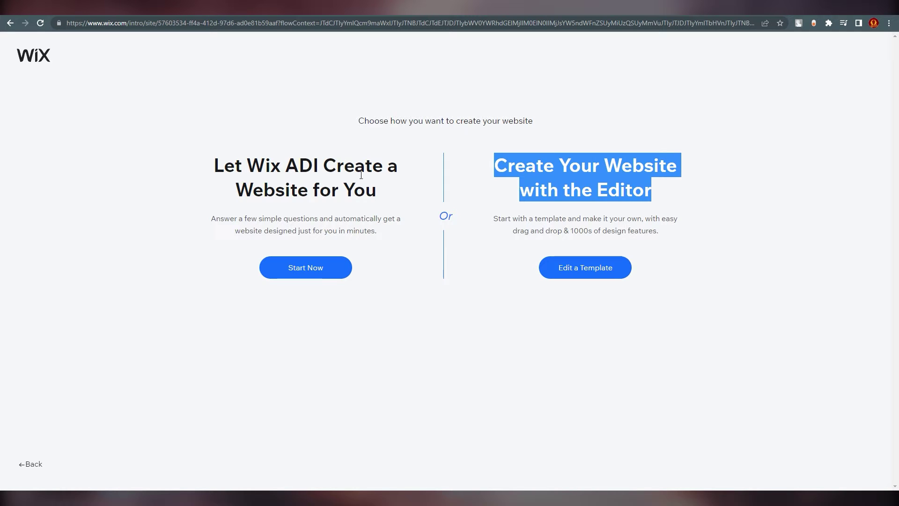
{"action": "left_click", "coordinate": [490, 249]}
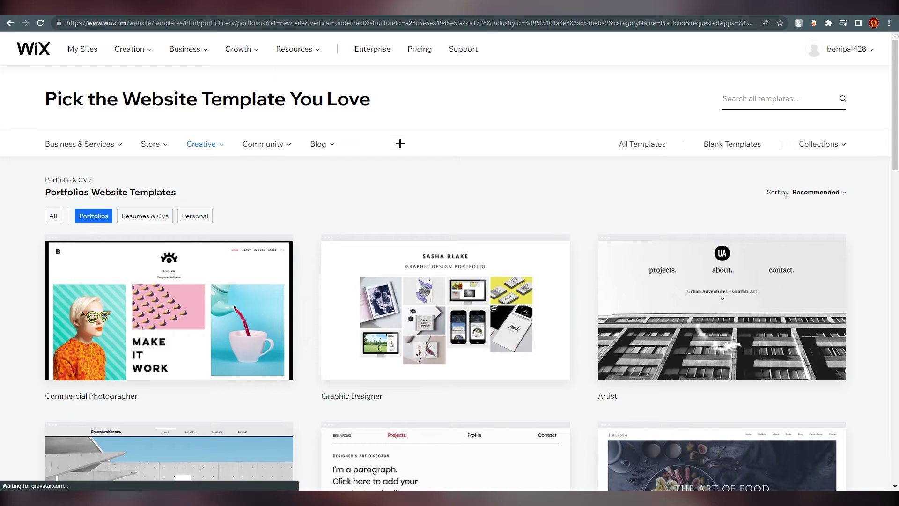
{"action": "left_click", "coordinate": [749, 98]}
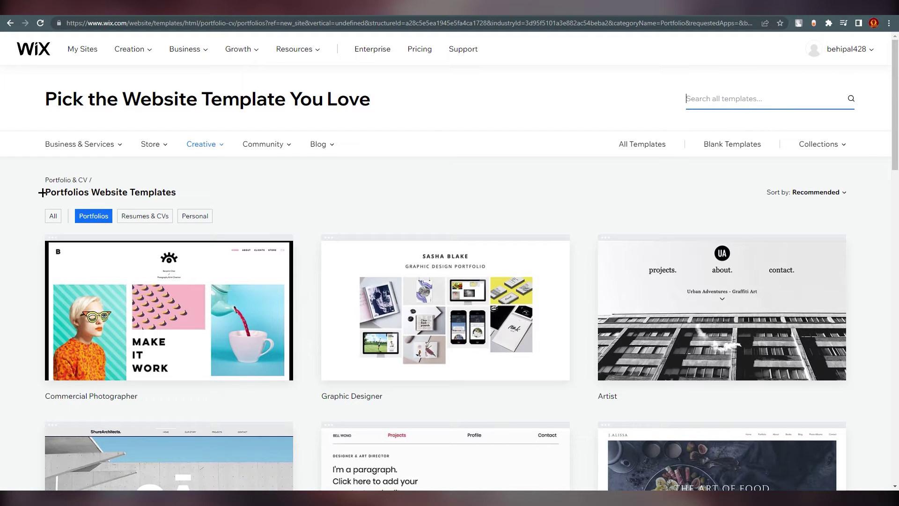
{"action": "left_click_drag", "start_coordinate": [42, 192], "coordinate": [184, 196]}
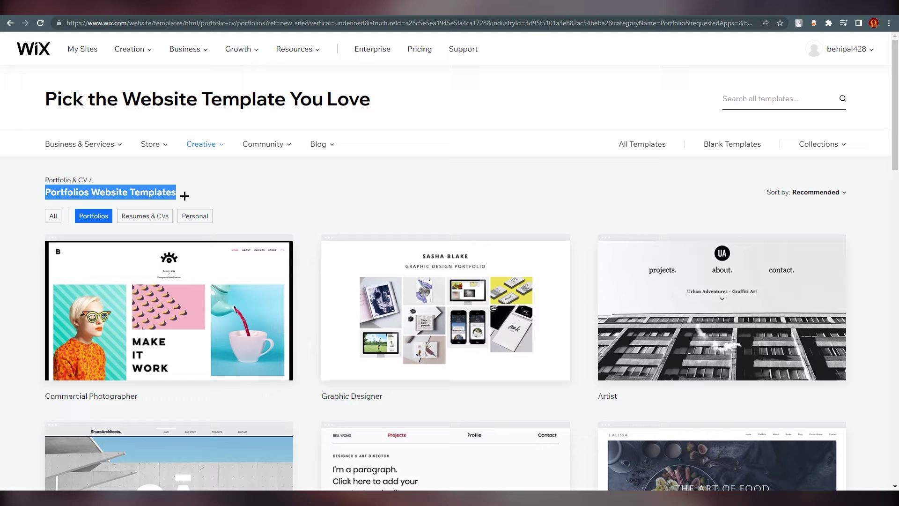
{"action": "left_click", "coordinate": [292, 191]}
{"action": "left_click_drag", "start_coordinate": [895, 153], "coordinate": [896, 199]}
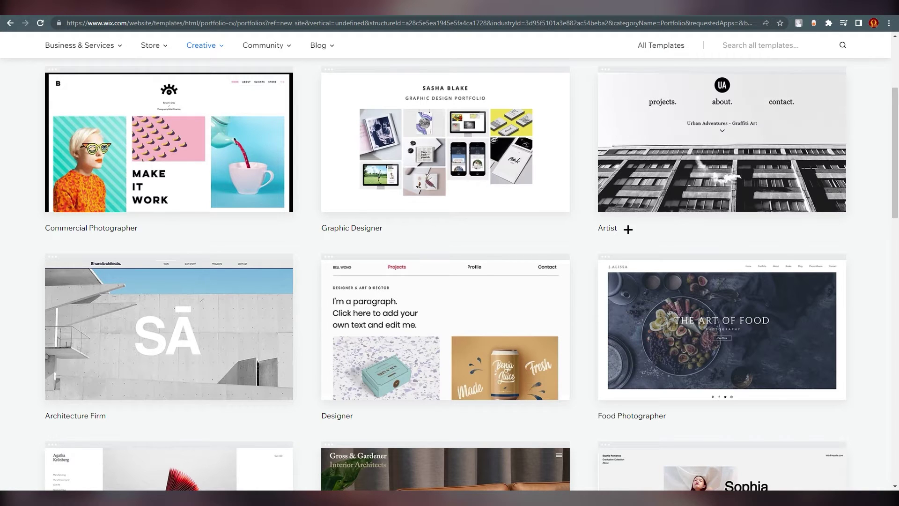
{"action": "mouse_move", "coordinate": [668, 201]}
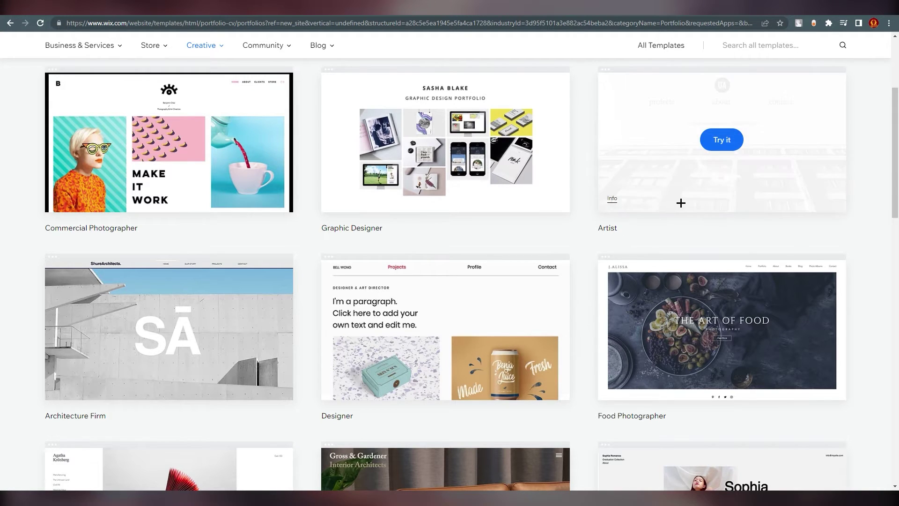
{"action": "left_click_drag", "start_coordinate": [892, 180], "coordinate": [891, 132]}
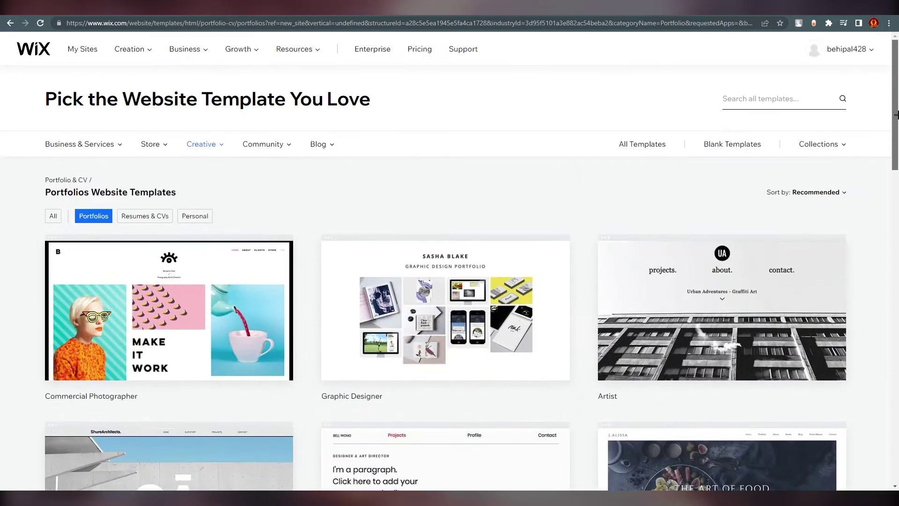
Step: Search templates for 'actor' and try the Daniel Martinez Acting Resume template
{"action": "left_click", "coordinate": [777, 93]}
{"action": "type", "text": "actor"}
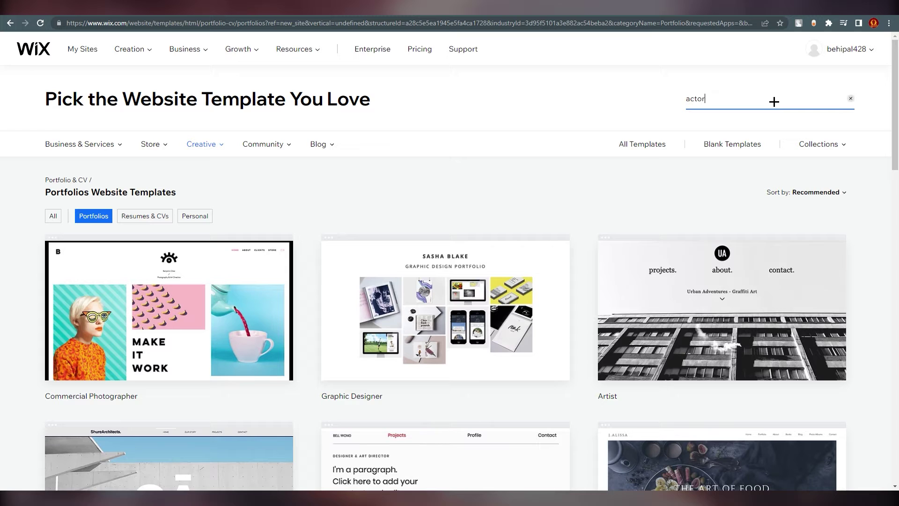
{"action": "key", "text": "Return"}
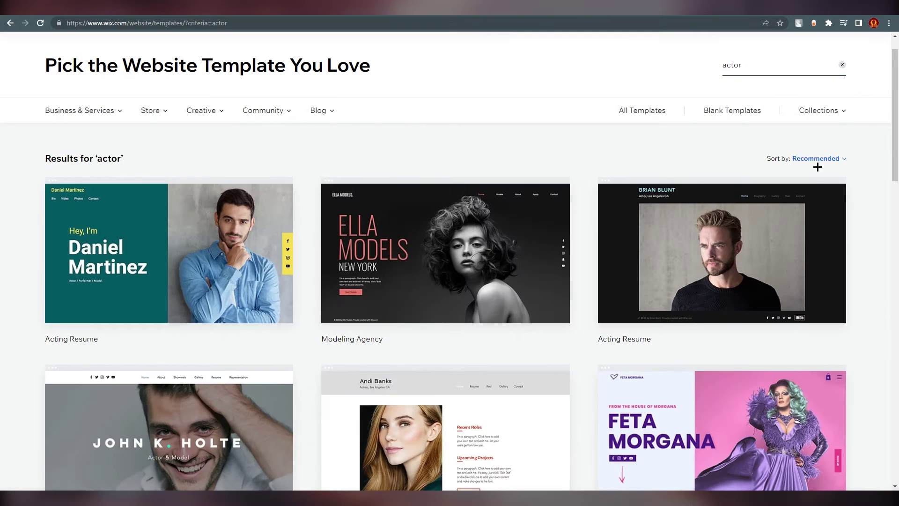
{"action": "mouse_move", "coordinate": [162, 275]}
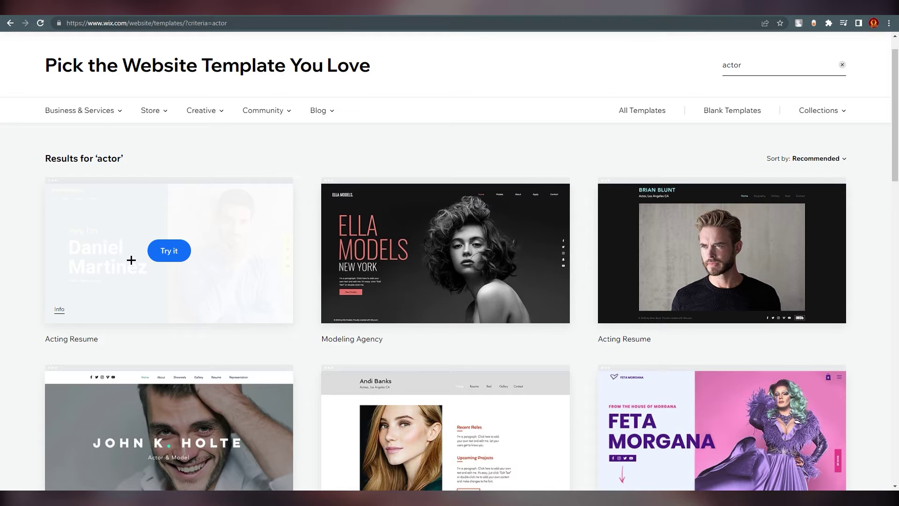
{"action": "left_click", "coordinate": [162, 257]}
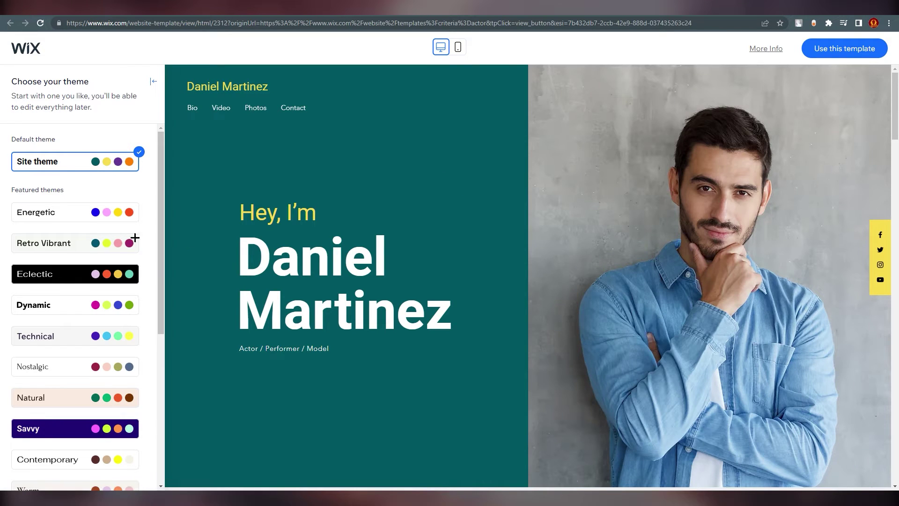
{"action": "left_click", "coordinate": [63, 215]}
{"action": "left_click", "coordinate": [75, 249]}
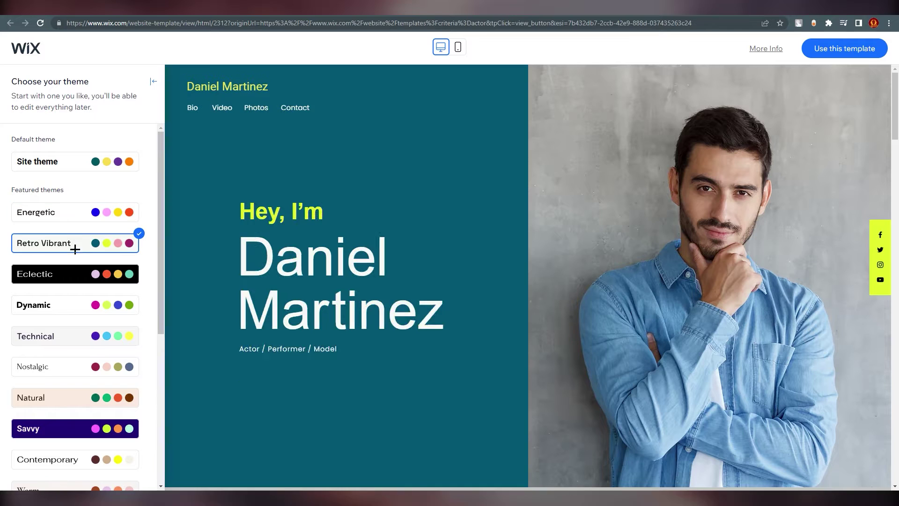
{"action": "left_click", "coordinate": [74, 300]}
{"action": "left_click", "coordinate": [80, 276]}
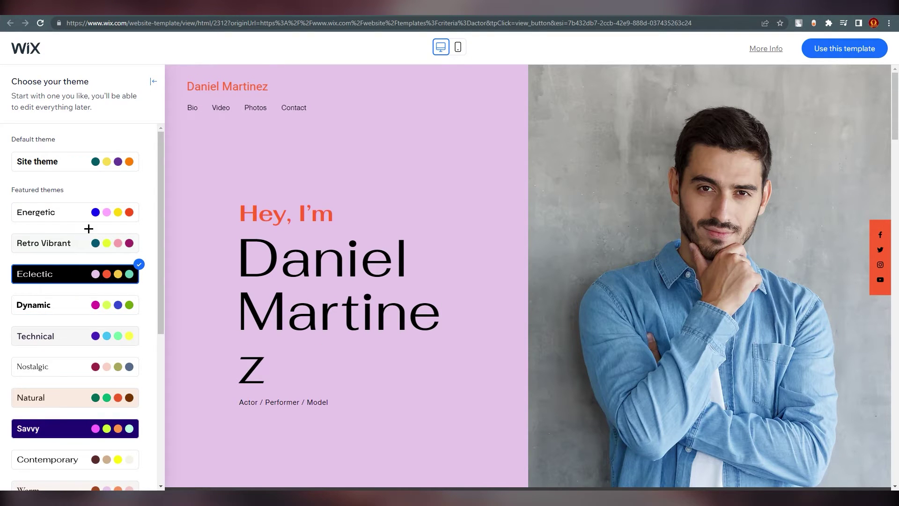
{"action": "left_click", "coordinate": [96, 217]}
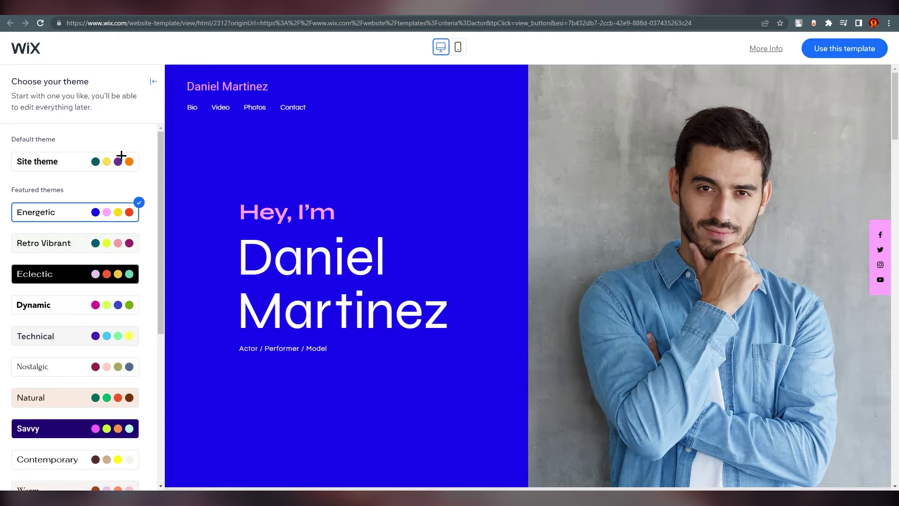
{"action": "left_click", "coordinate": [113, 164]}
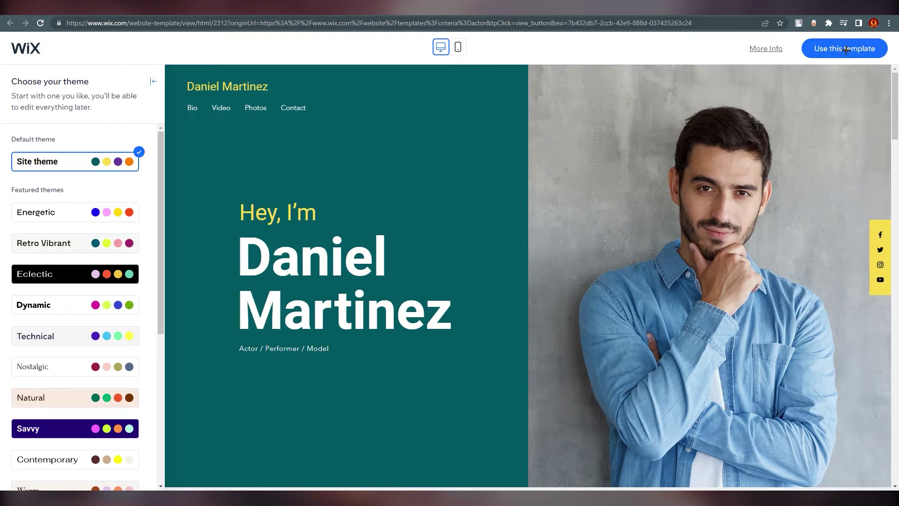
{"action": "left_click", "coordinate": [462, 53]}
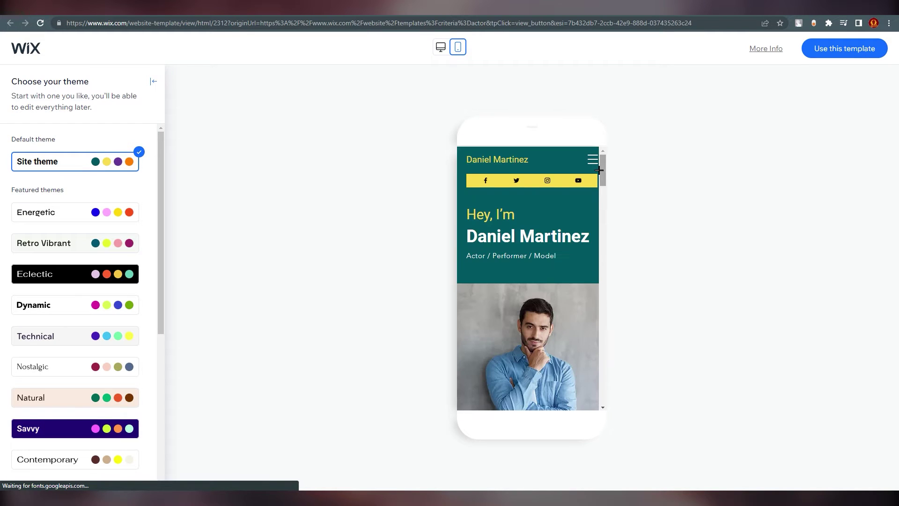
{"action": "left_click_drag", "start_coordinate": [602, 170], "coordinate": [522, 130]}
{"action": "left_click", "coordinate": [441, 47]}
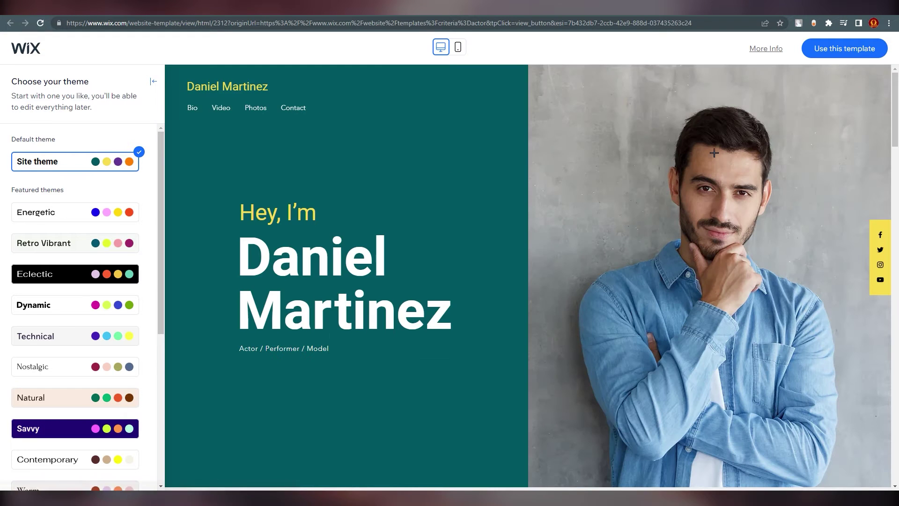
Step: Start a new site from the Acting Resume template and scroll its Home page in the Editor
{"action": "left_click", "coordinate": [843, 49]}
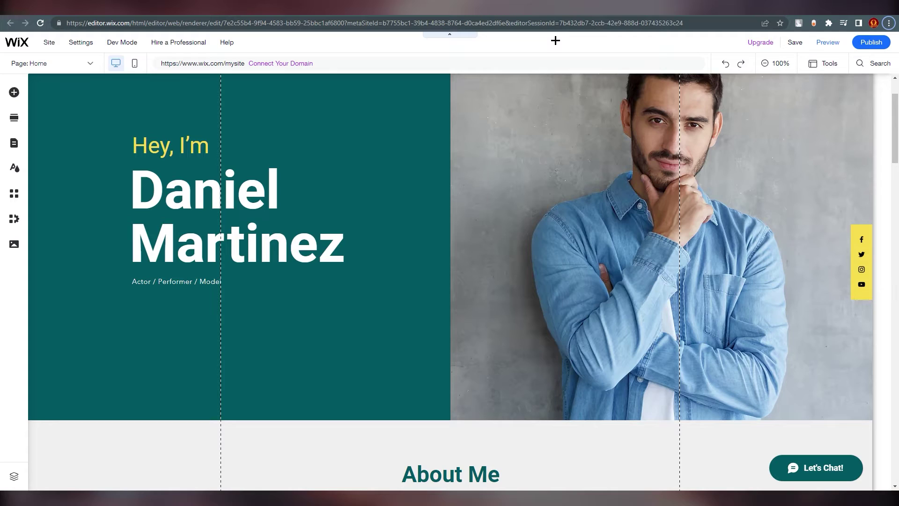
{"action": "mouse_move", "coordinate": [895, 150]}
{"action": "left_mouse_down"}
{"action": "mouse_move", "coordinate": [895, 471]}
{"action": "mouse_move", "coordinate": [896, 140]}
{"action": "left_mouse_up"}
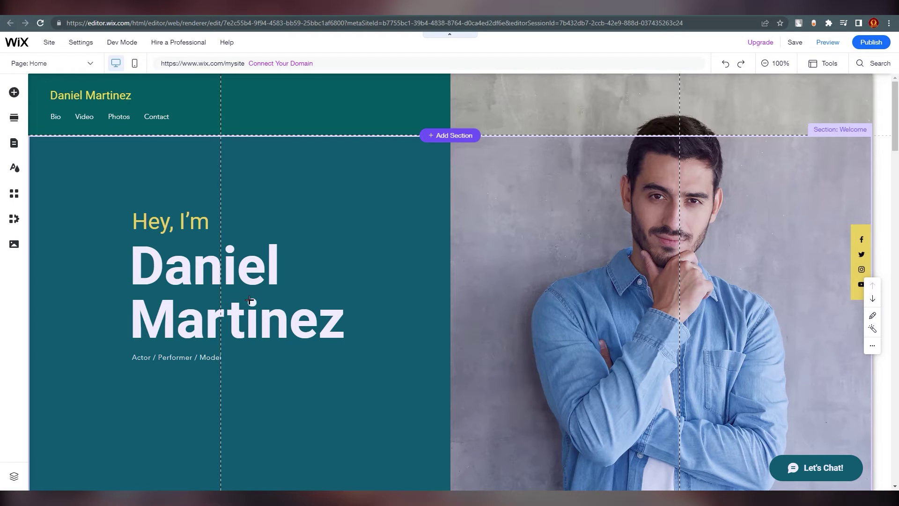
Step: Replace the Daniel Martinez heading with 'your name' and nudge the subtitle slightly lower
{"action": "left_click", "coordinate": [243, 274]}
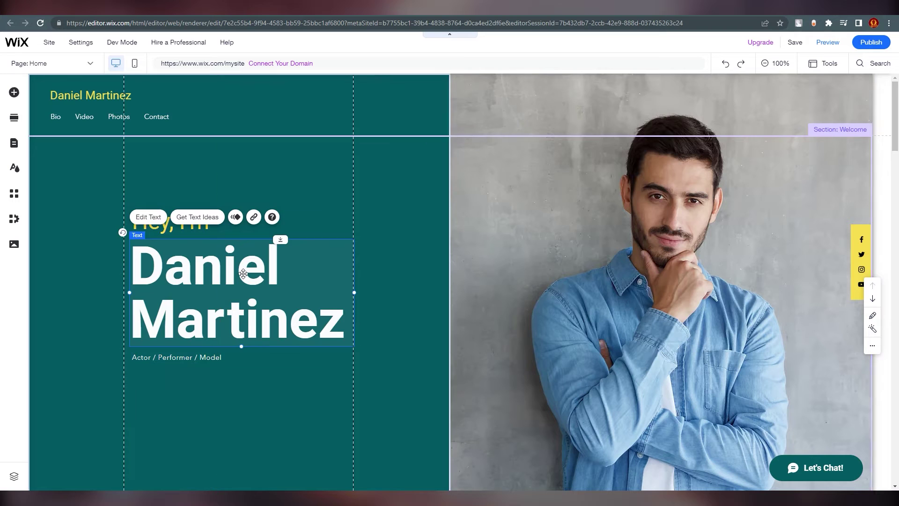
{"action": "double_click", "coordinate": [243, 274]}
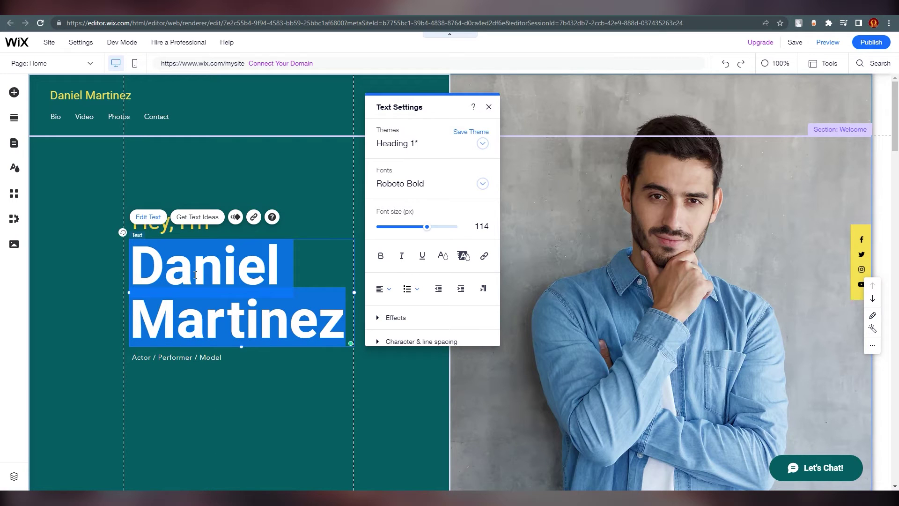
{"action": "type", "text": "your namer"}
{"action": "key", "text": "BackSpace"}
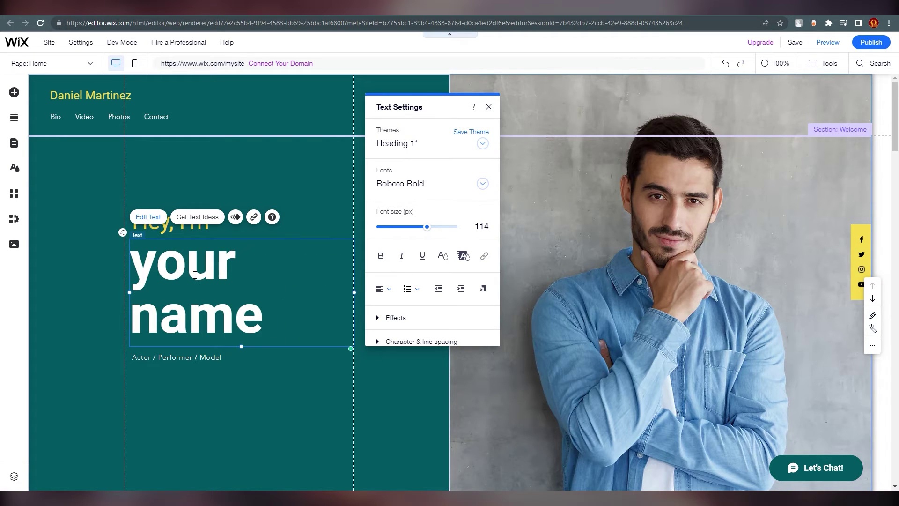
{"action": "left_click", "coordinate": [205, 357]}
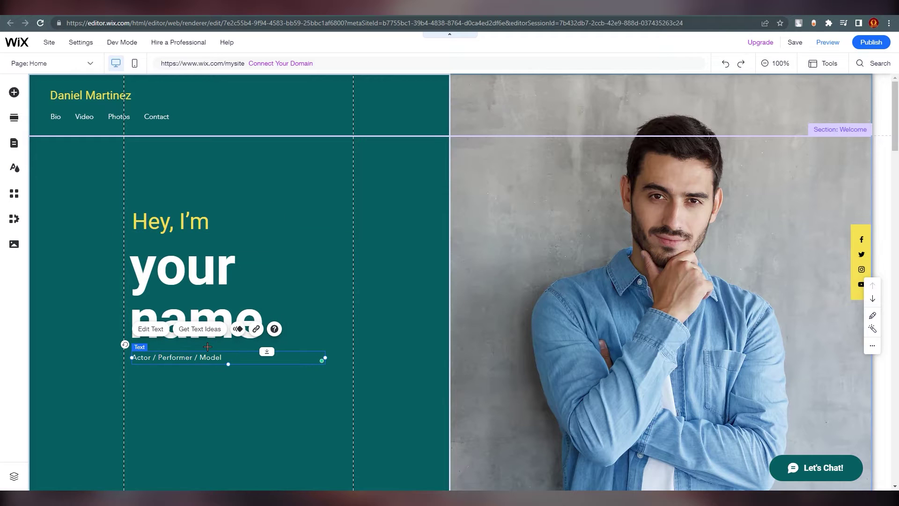
{"action": "mouse_move", "coordinate": [210, 350]}
{"action": "left_mouse_down"}
{"action": "mouse_move", "coordinate": [223, 369]}
{"action": "mouse_move", "coordinate": [203, 365]}
{"action": "mouse_move", "coordinate": [210, 351]}
{"action": "left_mouse_up"}
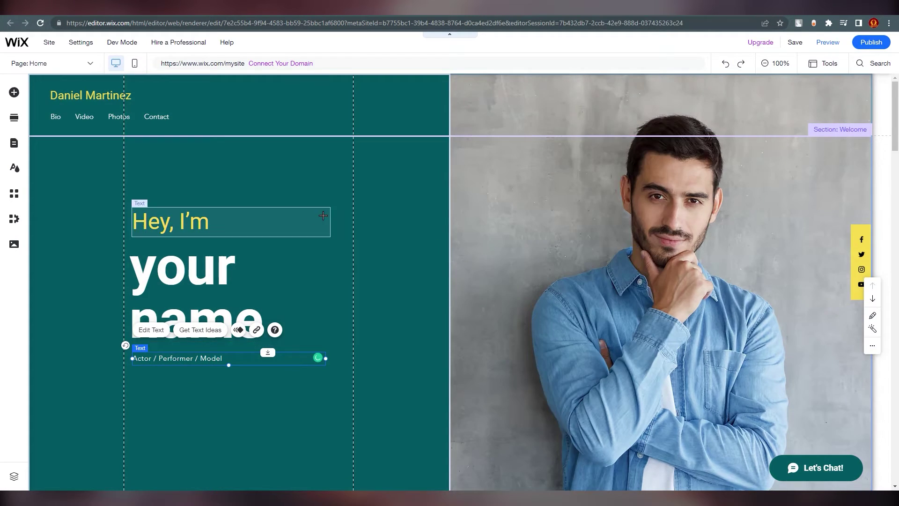
{"action": "left_click", "coordinate": [412, 214]}
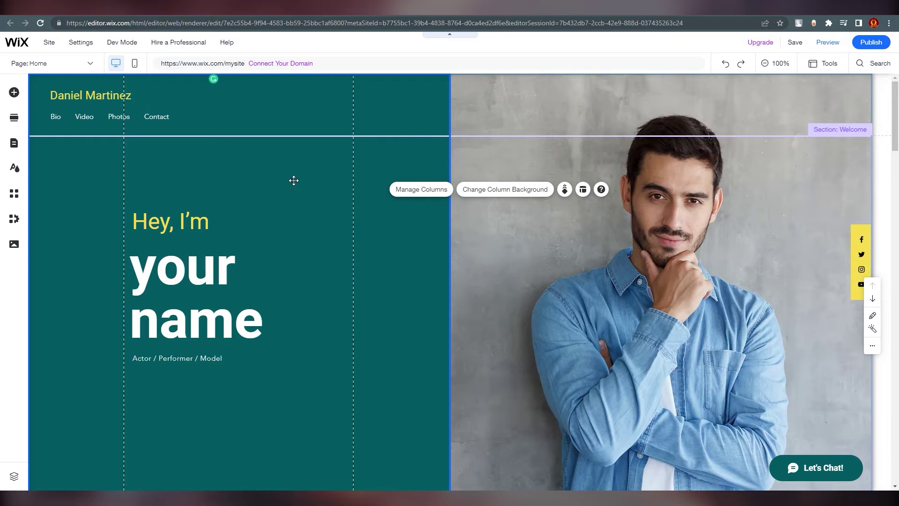
Step: Select the hero's left column, then its right photo column
{"action": "left_click", "coordinate": [440, 303]}
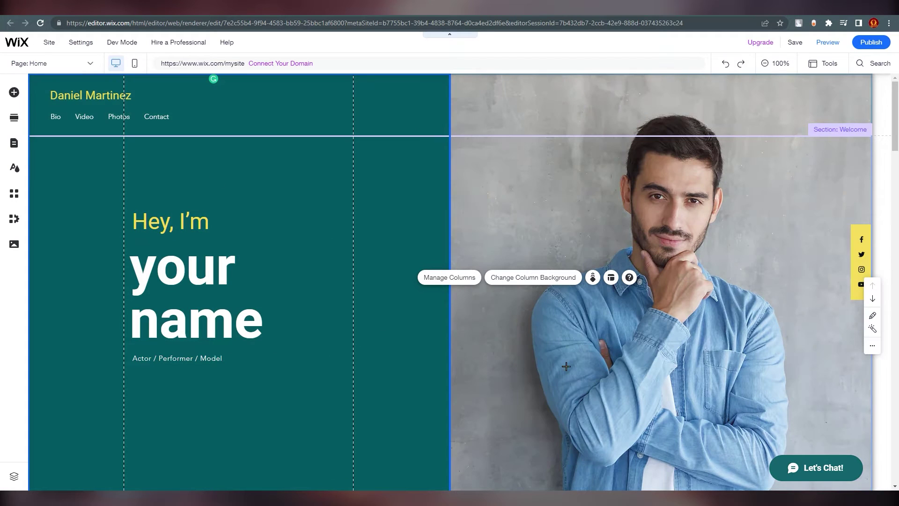
{"action": "left_click", "coordinate": [646, 325]}
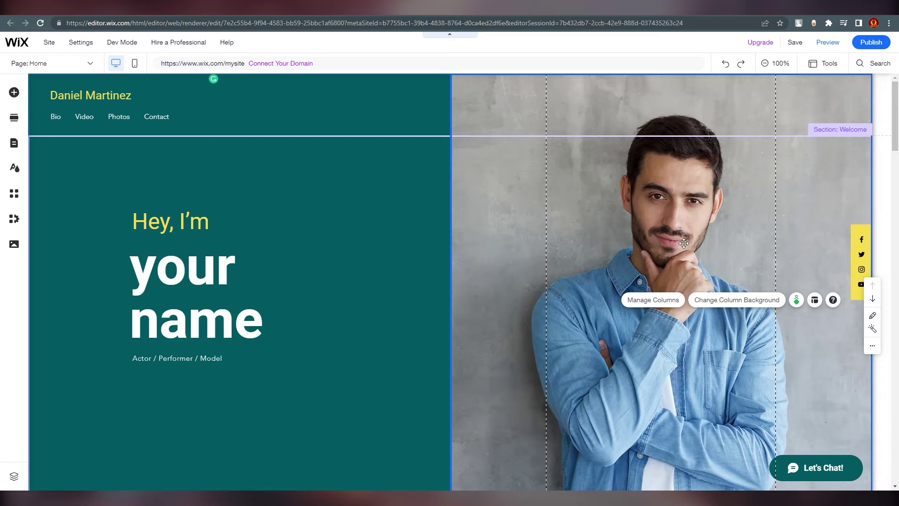
Step: Scroll down to the Contact section and select its strip beside the smiling portrait
{"action": "scroll", "coordinate": [534, 255], "scroll_direction": "down", "scroll_amount": 7}
{"action": "right_click", "coordinate": [515, 86]}
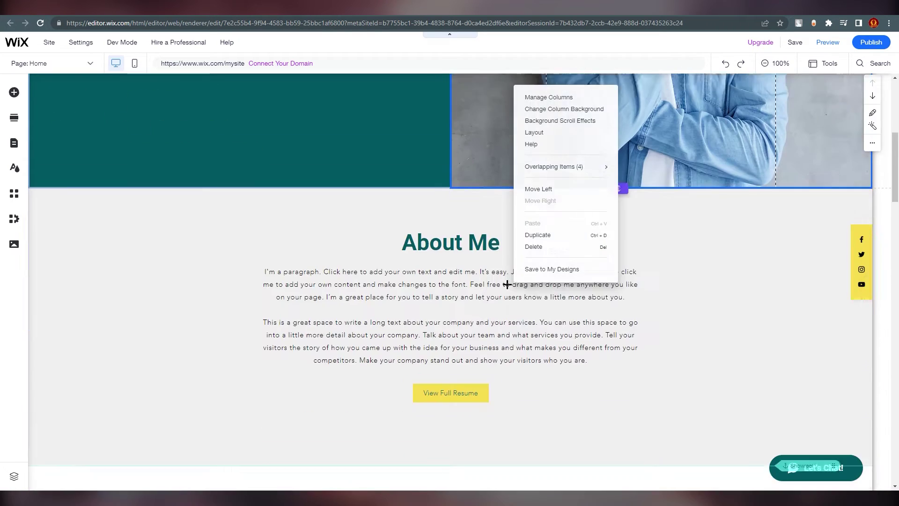
{"action": "scroll", "coordinate": [620, 367], "scroll_direction": "down", "scroll_amount": 9}
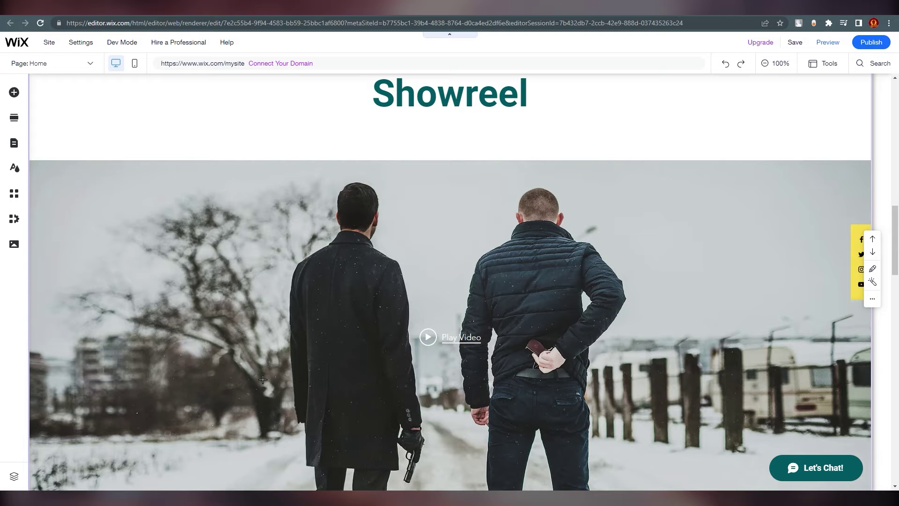
{"action": "scroll", "coordinate": [617, 403], "scroll_direction": "down", "scroll_amount": 13}
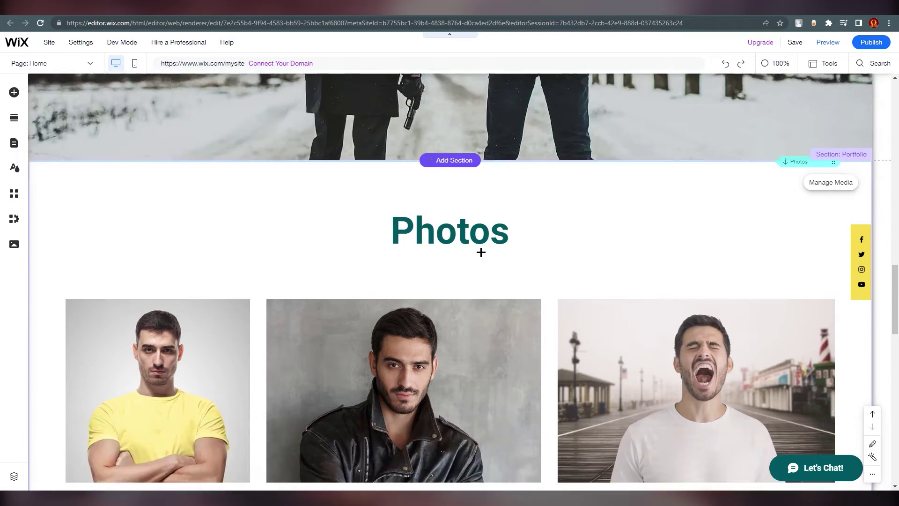
{"action": "scroll", "coordinate": [539, 233], "scroll_direction": "down", "scroll_amount": 5}
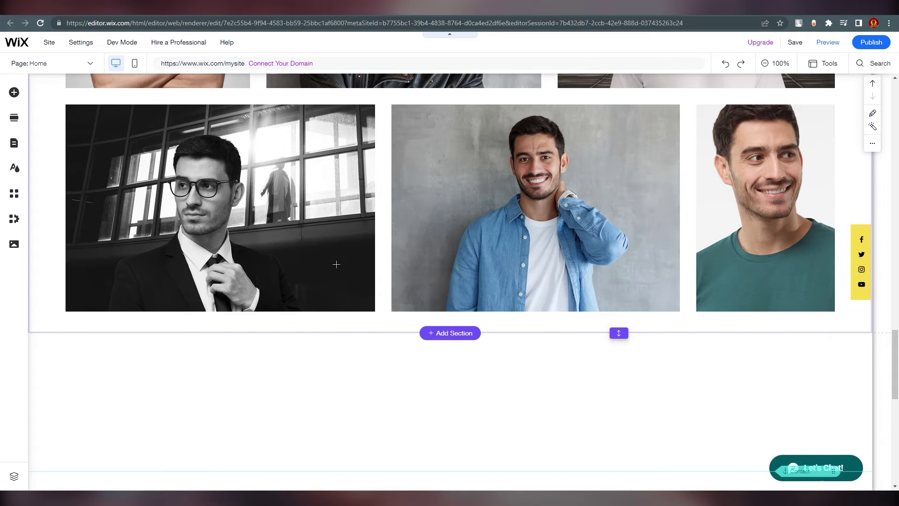
{"action": "scroll", "coordinate": [338, 264], "scroll_direction": "up", "scroll_amount": 5}
{"action": "scroll", "coordinate": [285, 282], "scroll_direction": "down", "scroll_amount": 6}
{"action": "scroll", "coordinate": [430, 211], "scroll_direction": "down", "scroll_amount": 3}
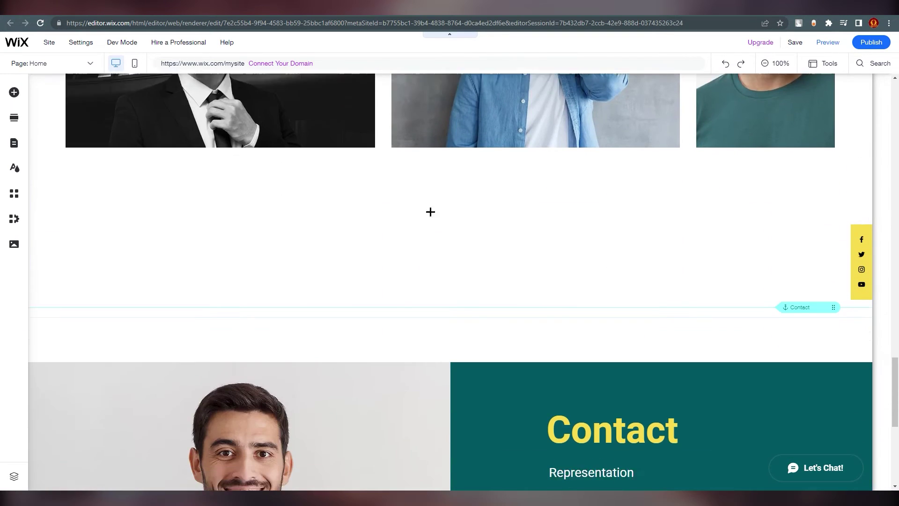
{"action": "scroll", "coordinate": [429, 211], "scroll_direction": "up", "scroll_amount": 2}
{"action": "scroll", "coordinate": [500, 328], "scroll_direction": "down", "scroll_amount": 3}
{"action": "scroll", "coordinate": [645, 377], "scroll_direction": "down", "scroll_amount": 3}
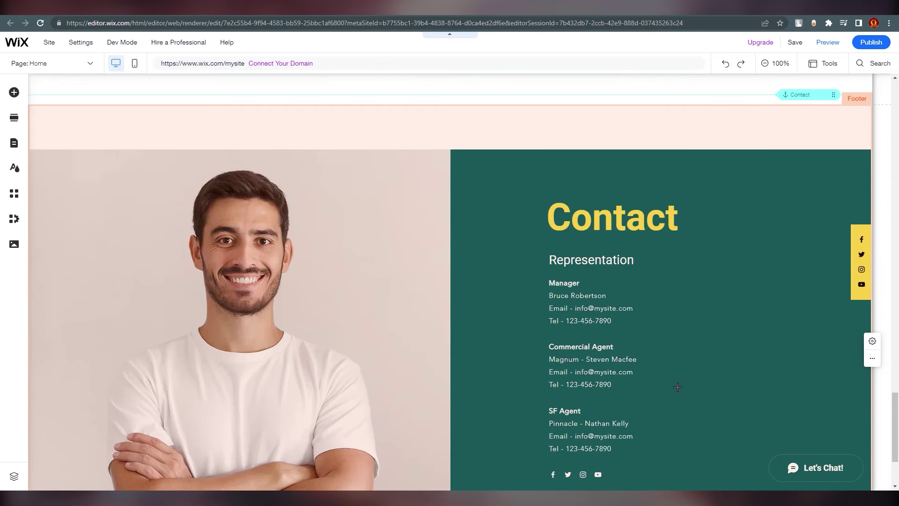
{"action": "scroll", "coordinate": [647, 397], "scroll_direction": "up", "scroll_amount": 5}
{"action": "scroll", "coordinate": [647, 397], "scroll_direction": "down", "scroll_amount": 7}
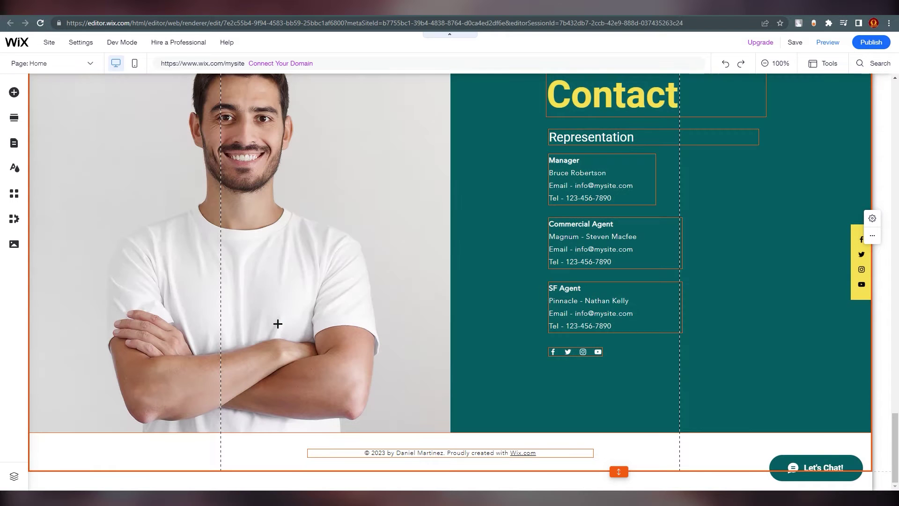
{"action": "left_click", "coordinate": [134, 201]}
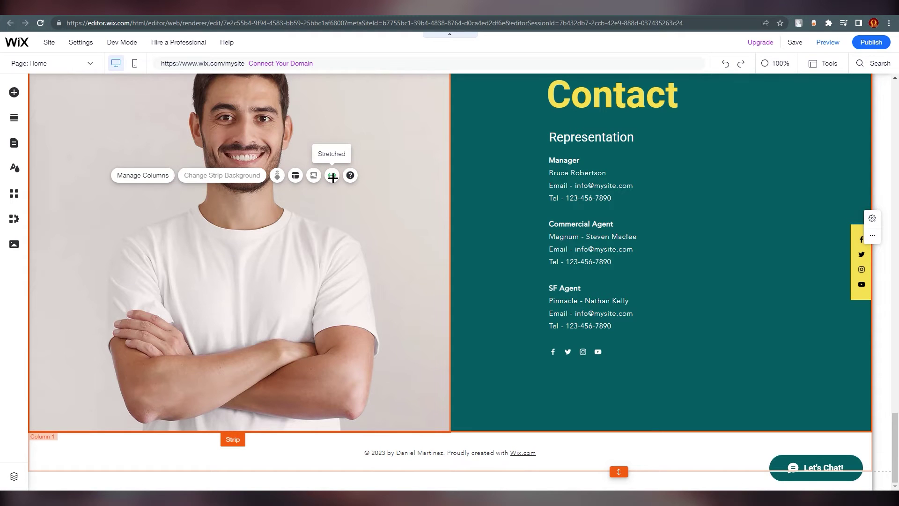
Step: Replace the Contact portrait column's background with a solid light teal theme colour
{"action": "left_click", "coordinate": [239, 126]}
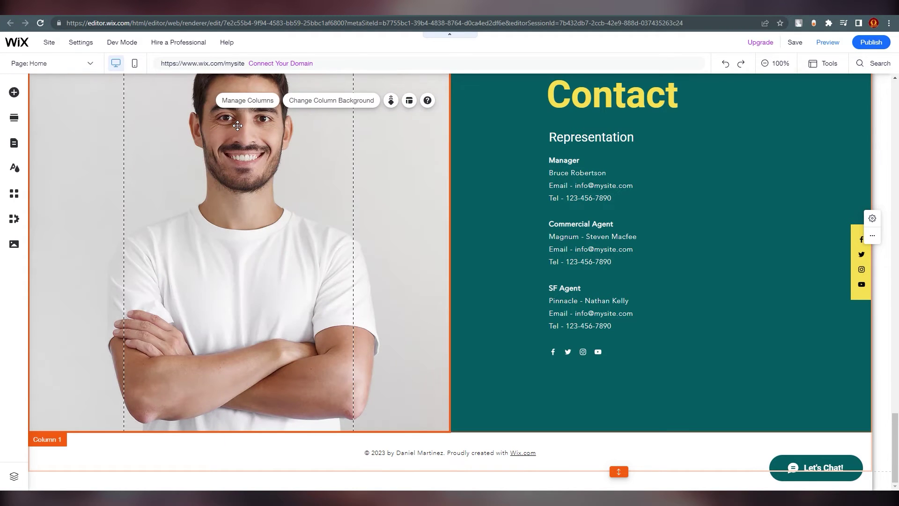
{"action": "left_click", "coordinate": [333, 103]}
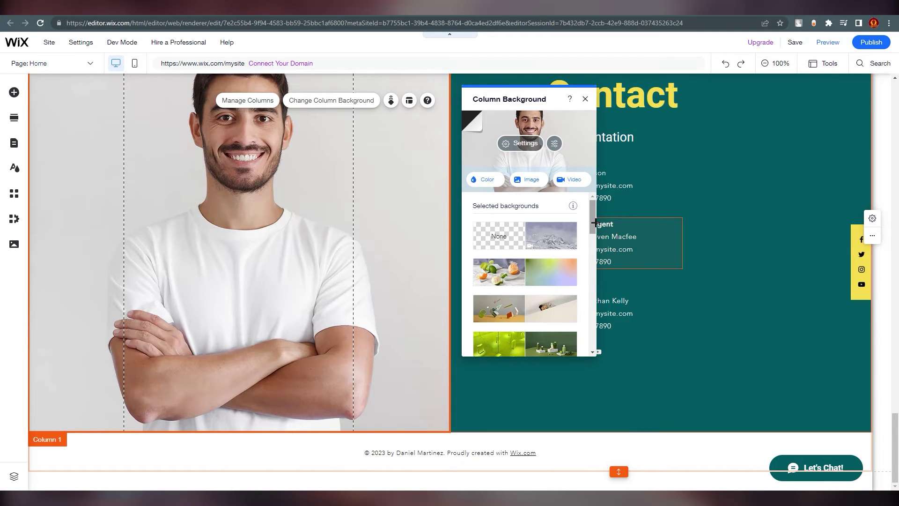
{"action": "scroll", "coordinate": [522, 337], "scroll_direction": "down", "scroll_amount": 5}
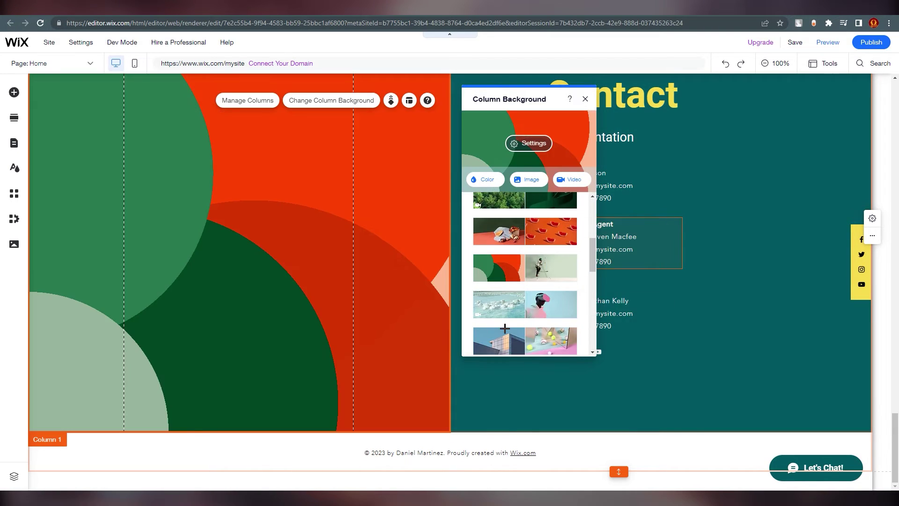
{"action": "left_click", "coordinate": [523, 238]}
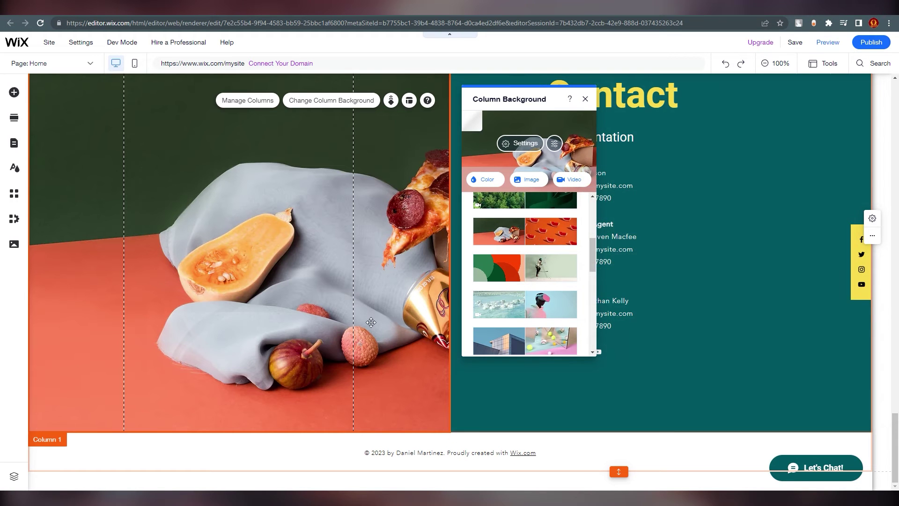
{"action": "scroll", "coordinate": [527, 207], "scroll_direction": "up", "scroll_amount": 3}
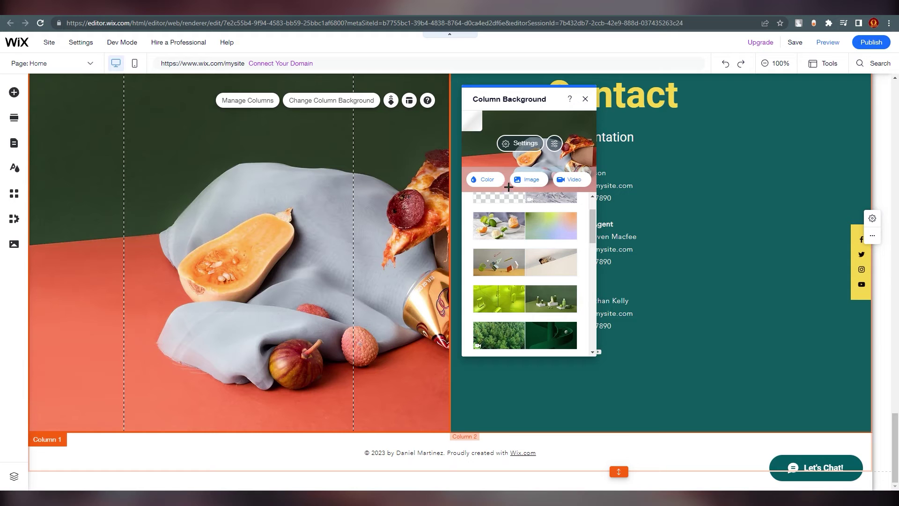
{"action": "left_click", "coordinate": [491, 180]}
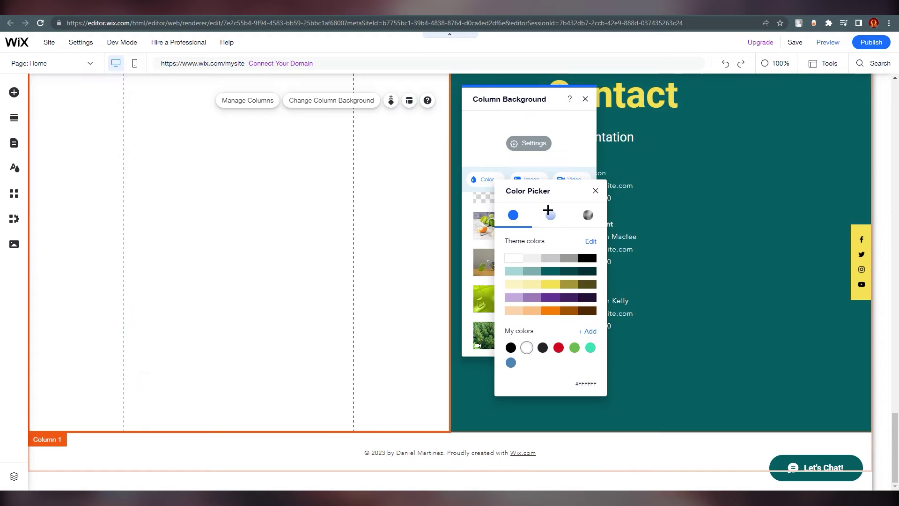
{"action": "left_click", "coordinate": [533, 270]}
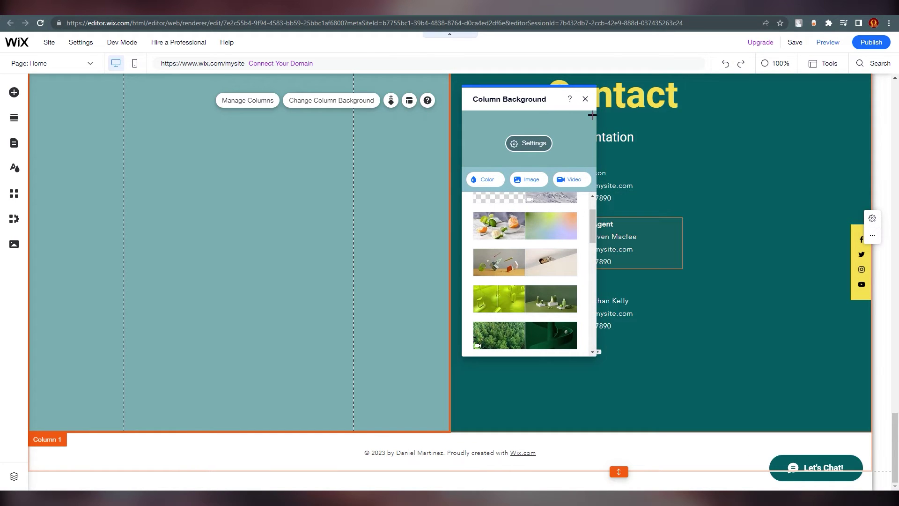
{"action": "left_click", "coordinate": [585, 99]}
Step: Drag a Heading 1 title onto the showreel video strip
{"action": "scroll", "coordinate": [656, 349], "scroll_direction": "up", "scroll_amount": 10}
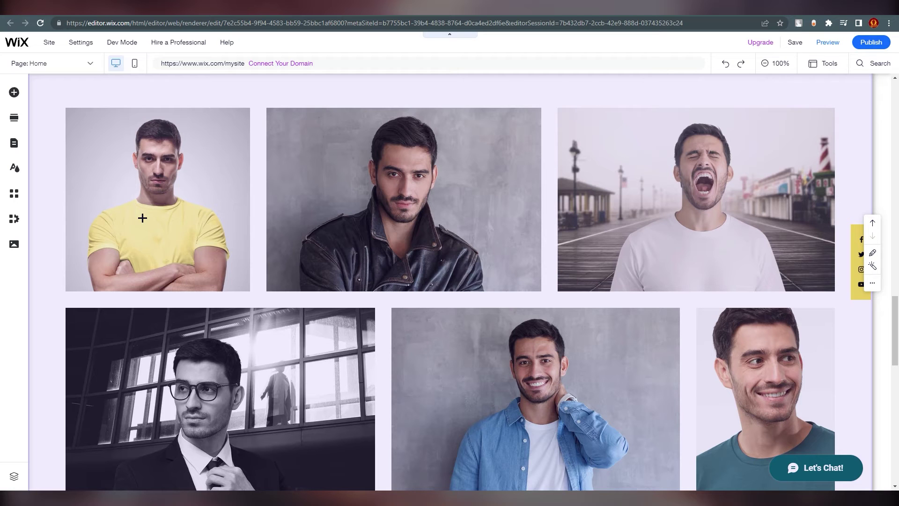
{"action": "scroll", "coordinate": [70, 246], "scroll_direction": "up", "scroll_amount": 7}
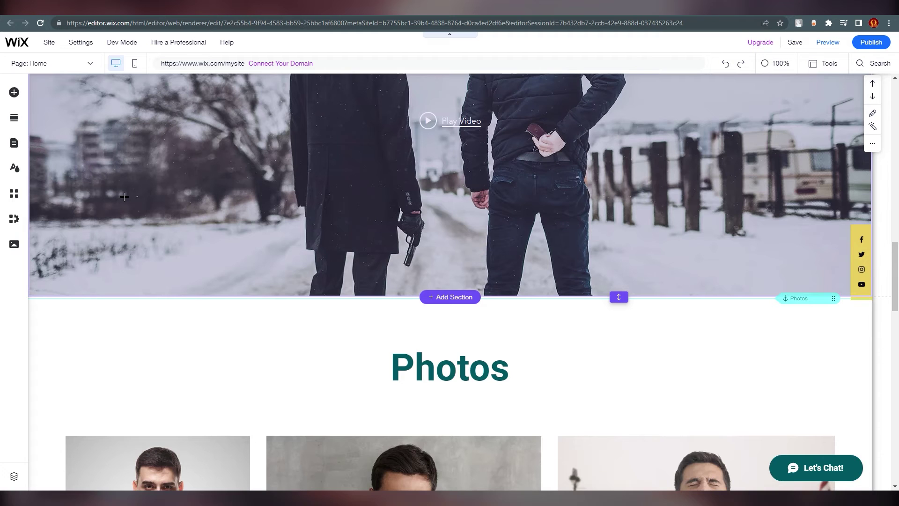
{"action": "scroll", "coordinate": [124, 196], "scroll_direction": "up", "scroll_amount": 3}
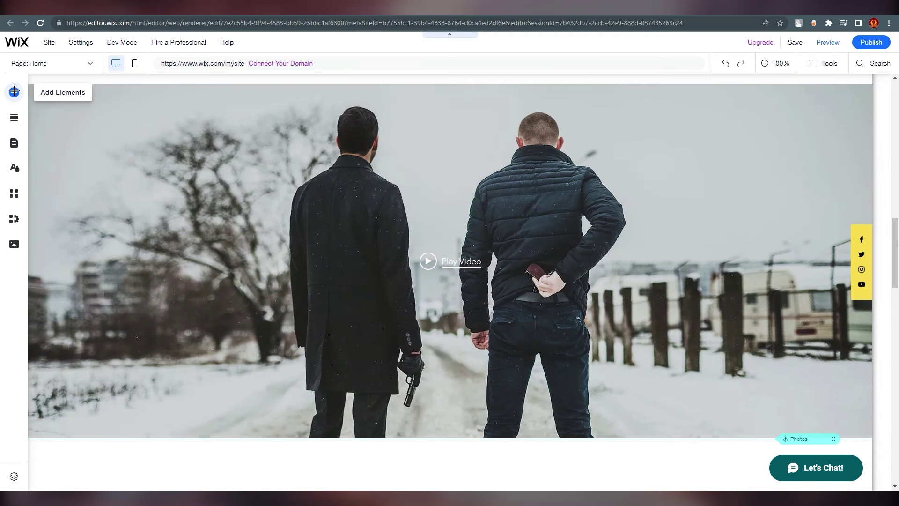
{"action": "left_click", "coordinate": [14, 92]}
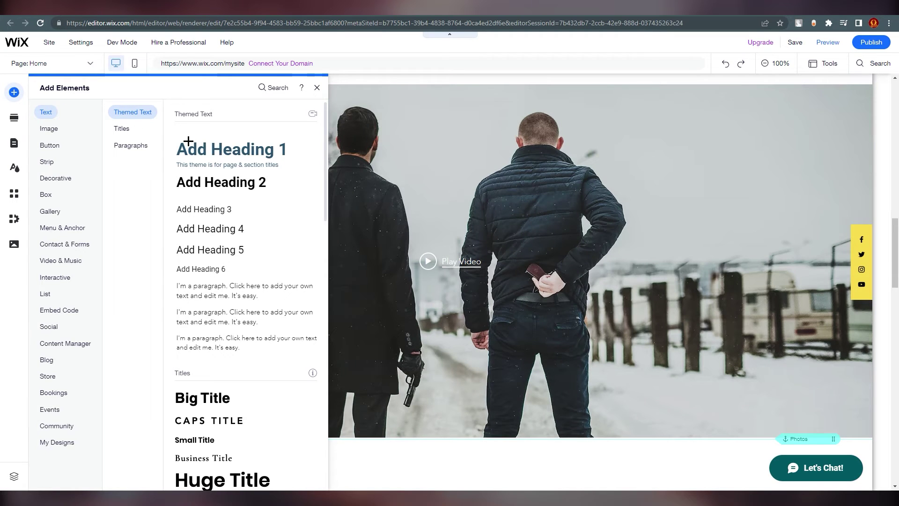
{"action": "left_click_drag", "start_coordinate": [237, 151], "coordinate": [448, 328]}
Step: Browse the image and button elements, then bring up the prebuilt section templates
{"action": "scroll", "coordinate": [464, 419], "scroll_direction": "down", "scroll_amount": 4}
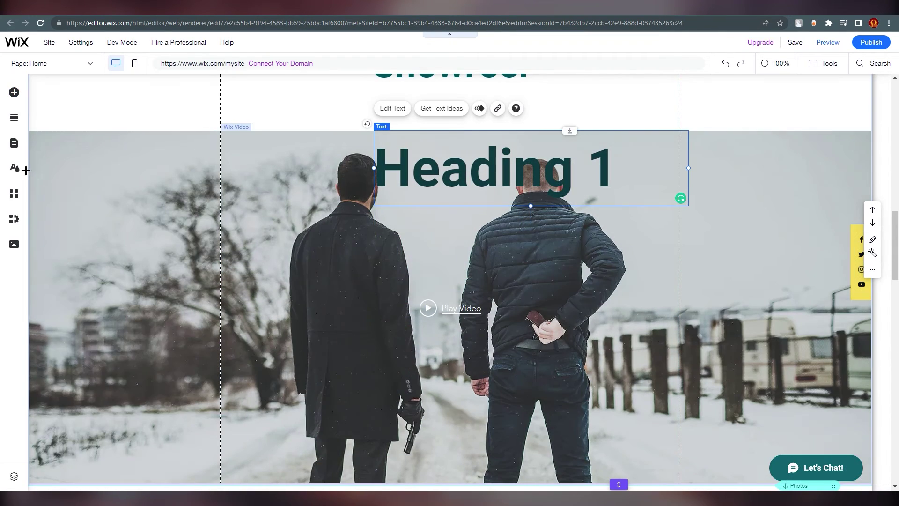
{"action": "left_click", "coordinate": [21, 94]}
{"action": "left_click", "coordinate": [58, 131]}
{"action": "left_click", "coordinate": [54, 145]}
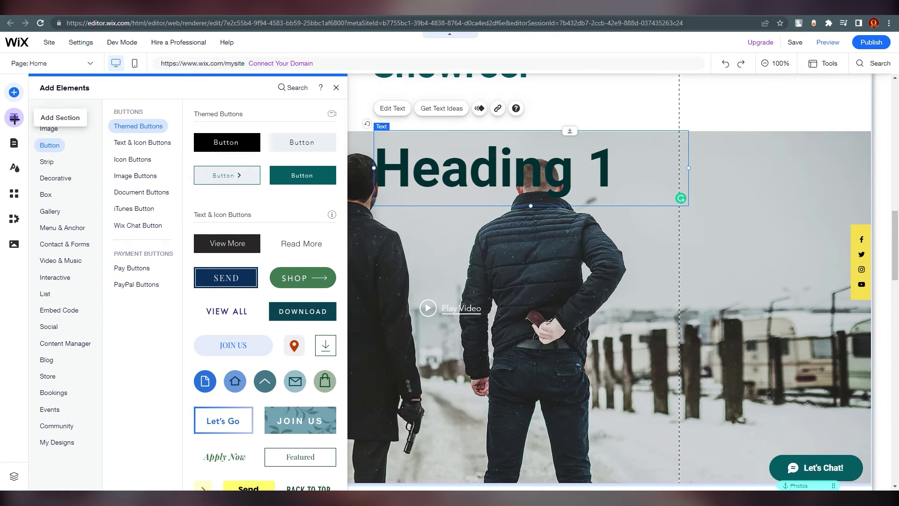
{"action": "left_click", "coordinate": [14, 118]}
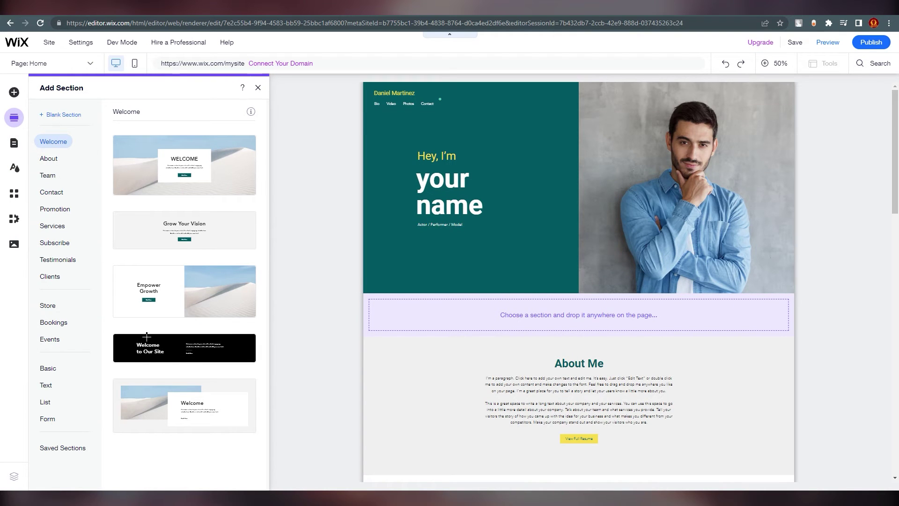
Step: Browse the List, Text and Contact section layouts without adding any section
{"action": "left_click_drag", "start_coordinate": [185, 347], "coordinate": [155, 342]}
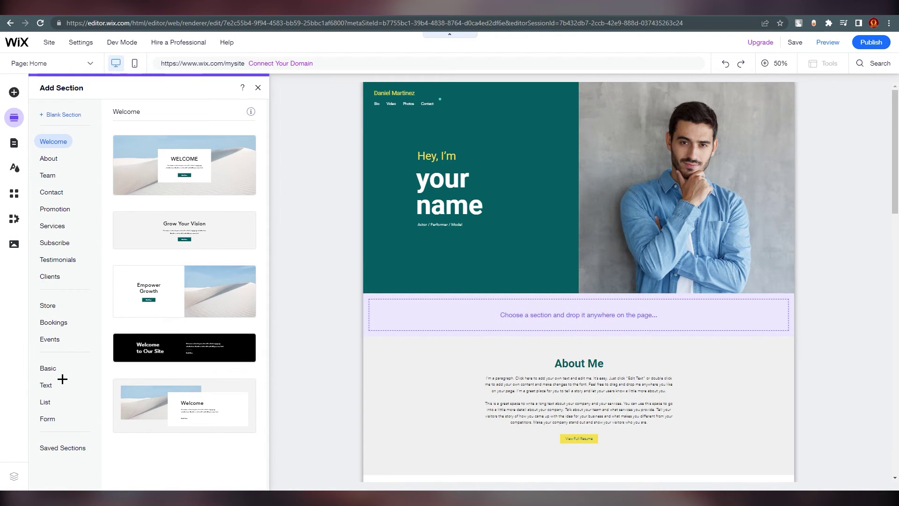
{"action": "left_click", "coordinate": [46, 404]}
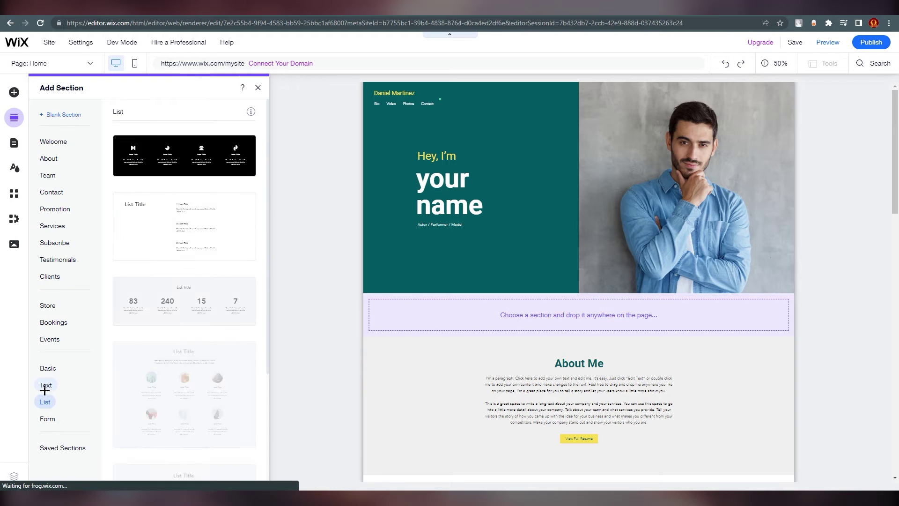
{"action": "left_click", "coordinate": [45, 385]}
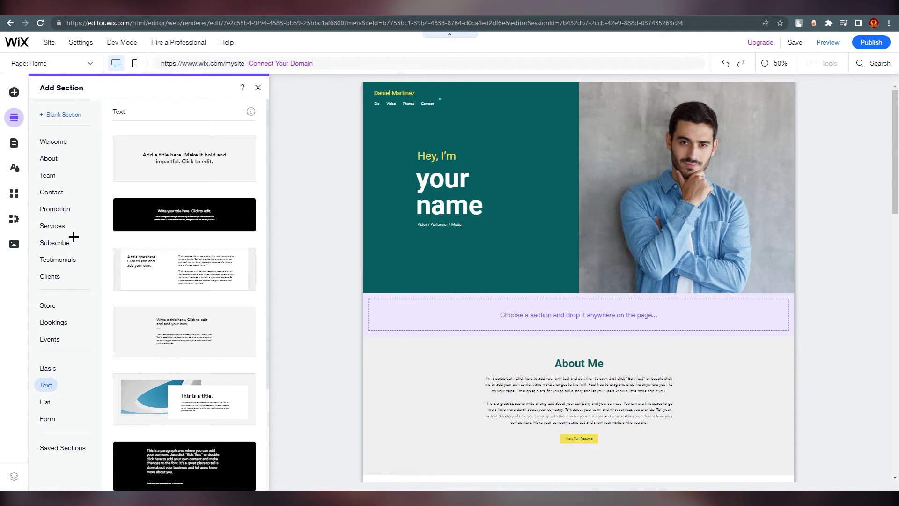
{"action": "left_click", "coordinate": [54, 194]}
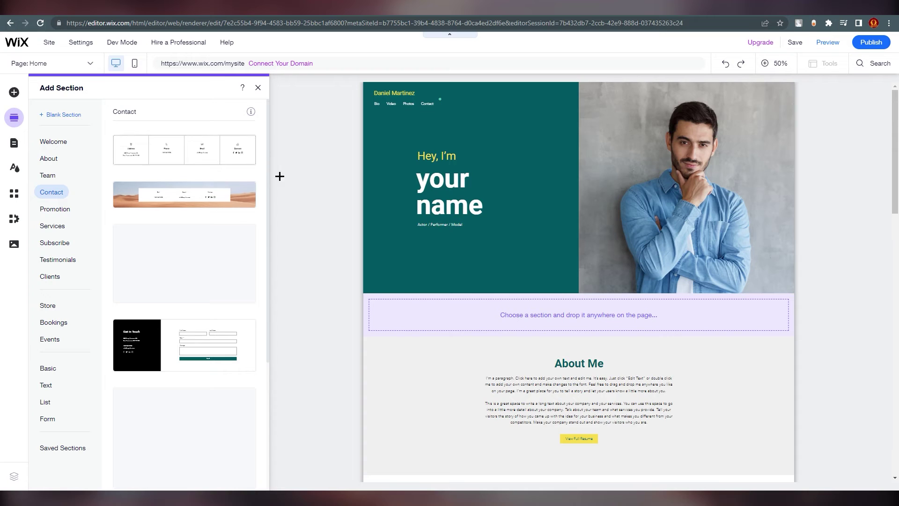
{"action": "scroll", "coordinate": [154, 370], "scroll_direction": "down", "scroll_amount": 4}
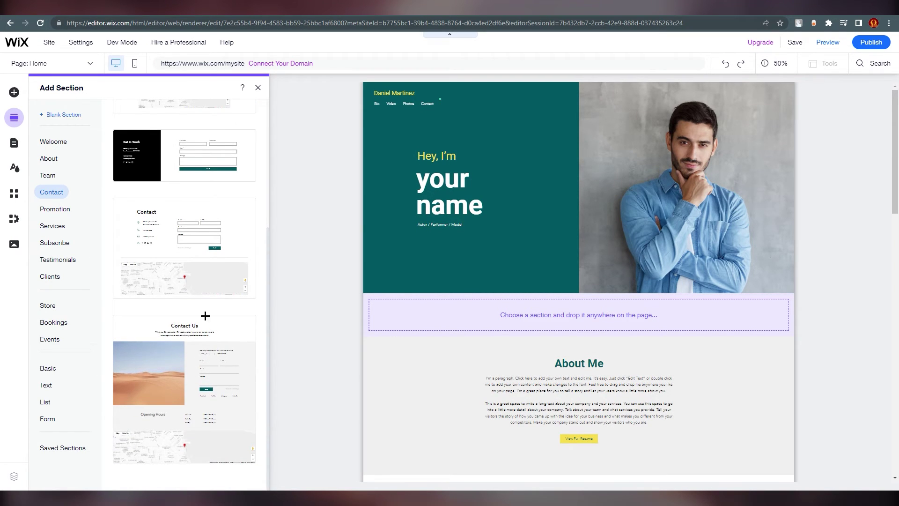
{"action": "scroll", "coordinate": [205, 316], "scroll_direction": "up", "scroll_amount": 4}
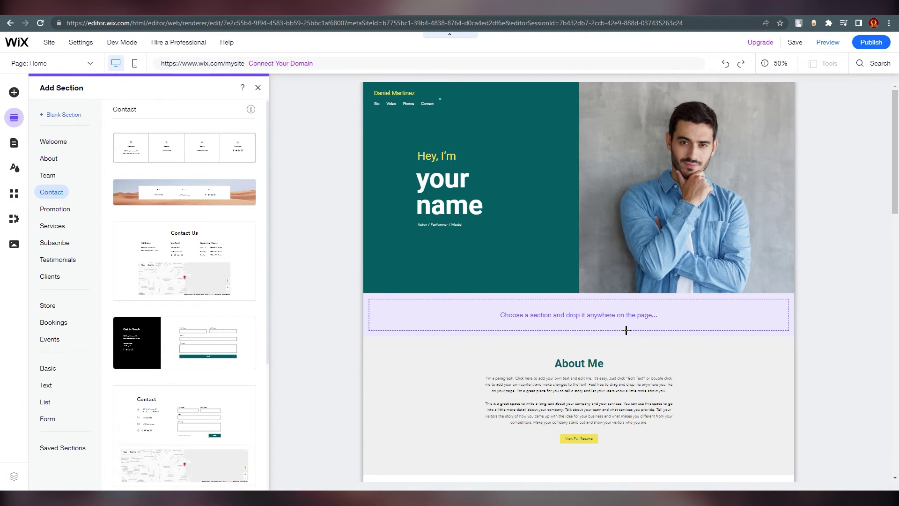
Step: Apply the Retro Vibrant colour and text theme to the site
{"action": "left_click", "coordinate": [18, 170]}
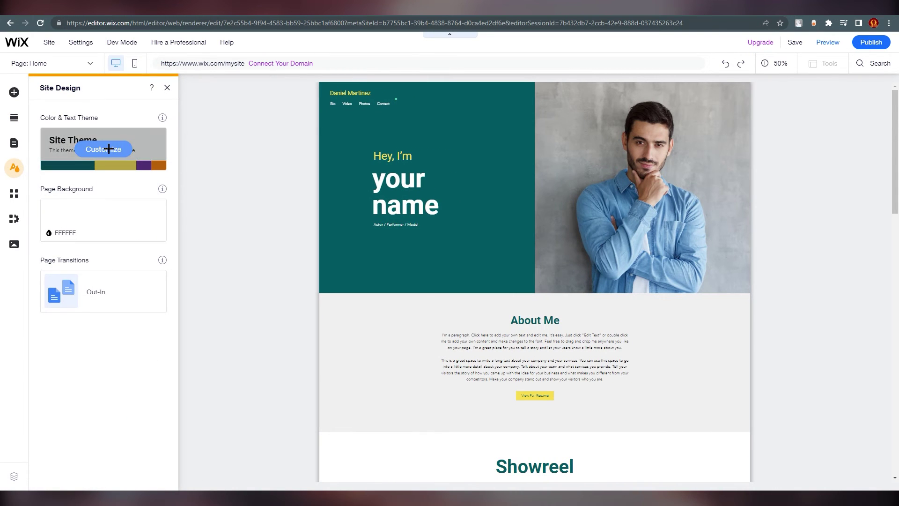
{"action": "left_click", "coordinate": [109, 149]}
{"action": "left_click", "coordinate": [122, 275]}
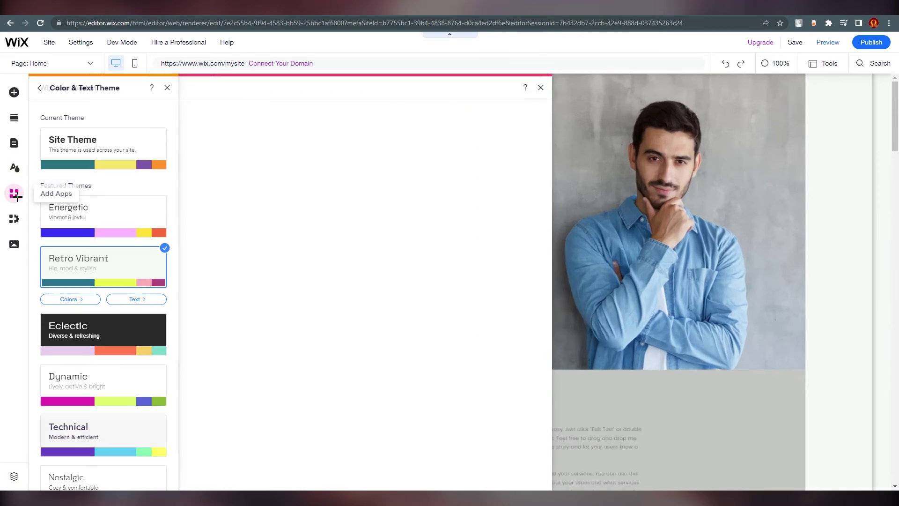
Step: Look through App Market and My Business, then show the Site Pages and Menu list
{"action": "left_click", "coordinate": [15, 193]}
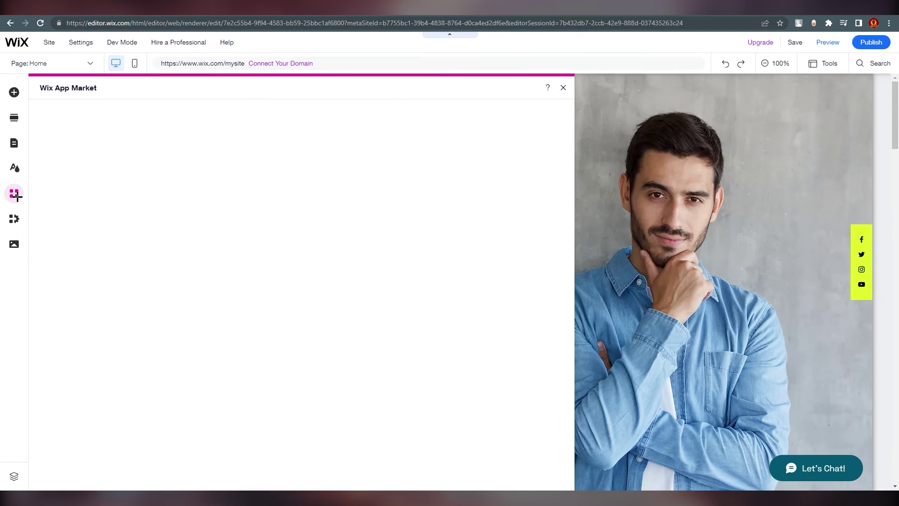
{"action": "left_click", "coordinate": [14, 218]}
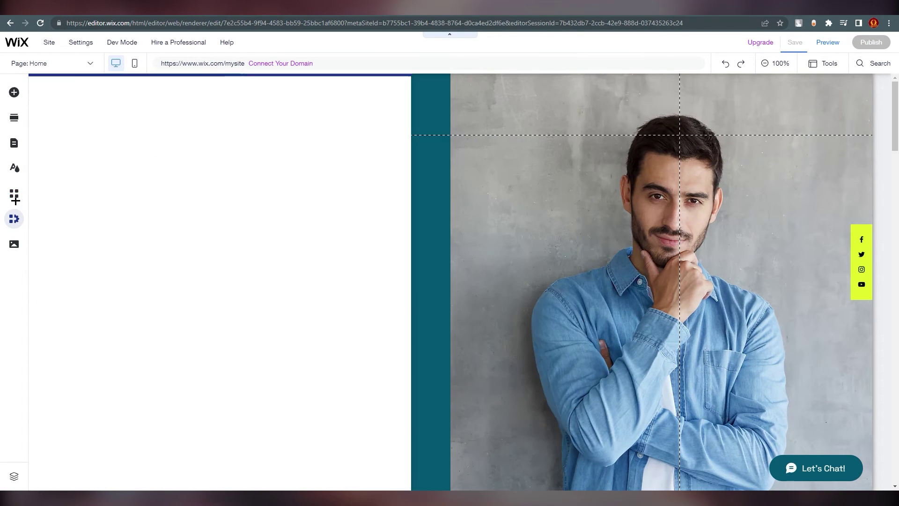
{"action": "left_click", "coordinate": [18, 143]}
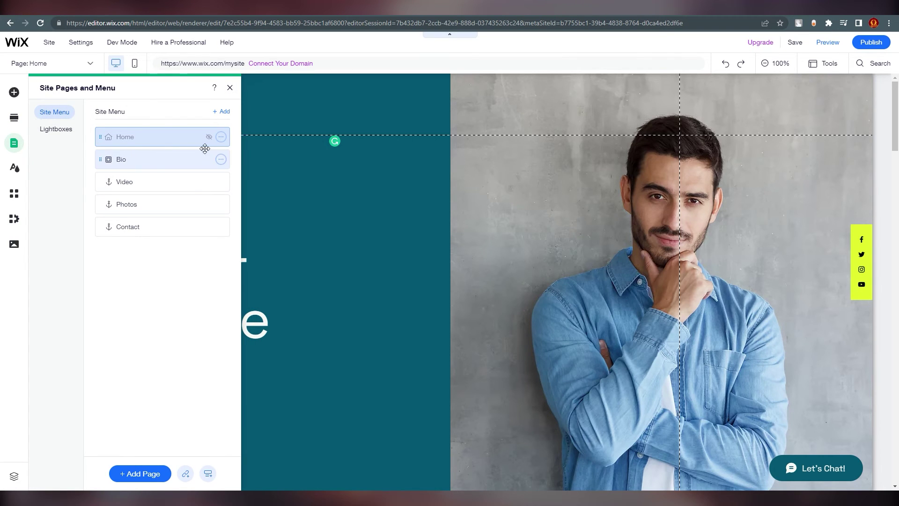
Step: Open the Bio lightbox for editing from the Lightboxes list in Pages & Menu
{"action": "left_click", "coordinate": [280, 101]}
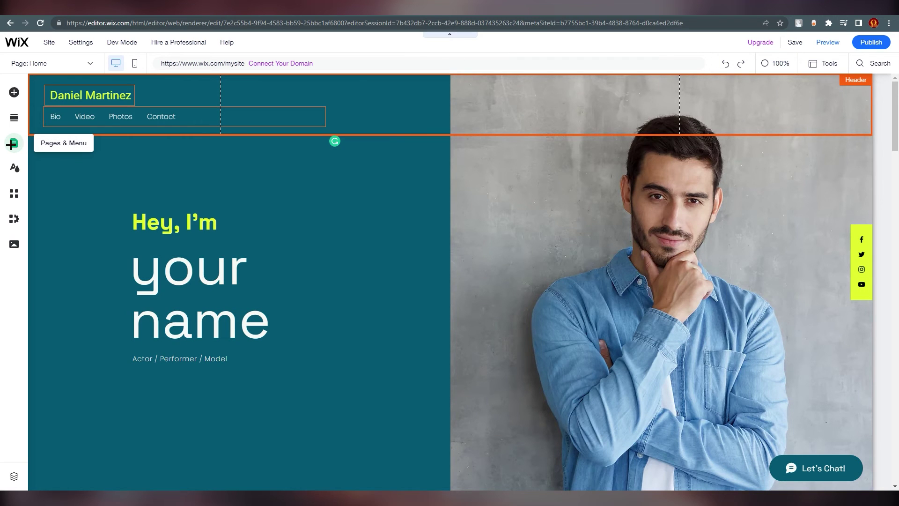
{"action": "left_click", "coordinate": [12, 143]}
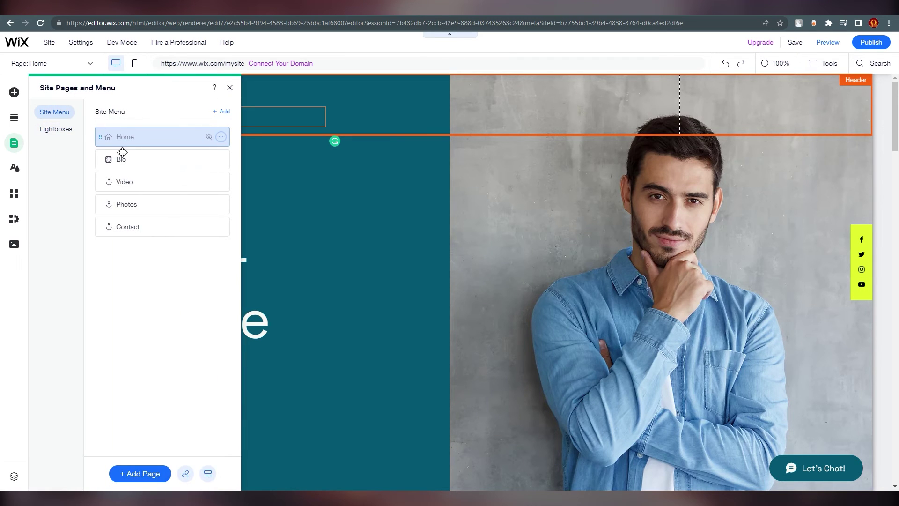
{"action": "left_click", "coordinate": [64, 133]}
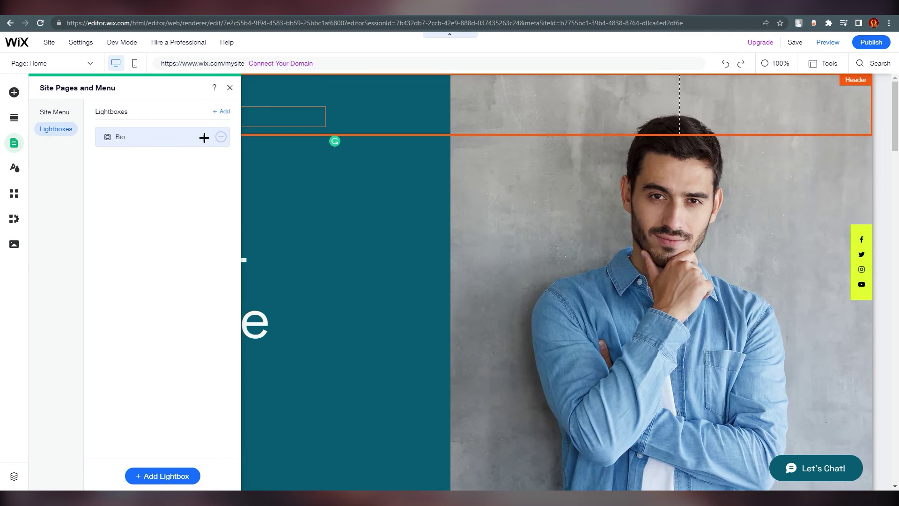
{"action": "left_click", "coordinate": [220, 137]}
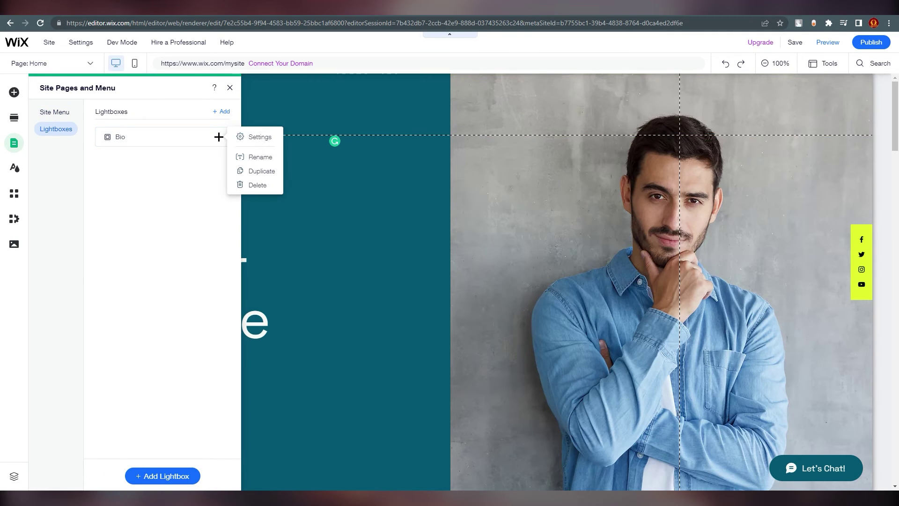
{"action": "left_click", "coordinate": [245, 137]}
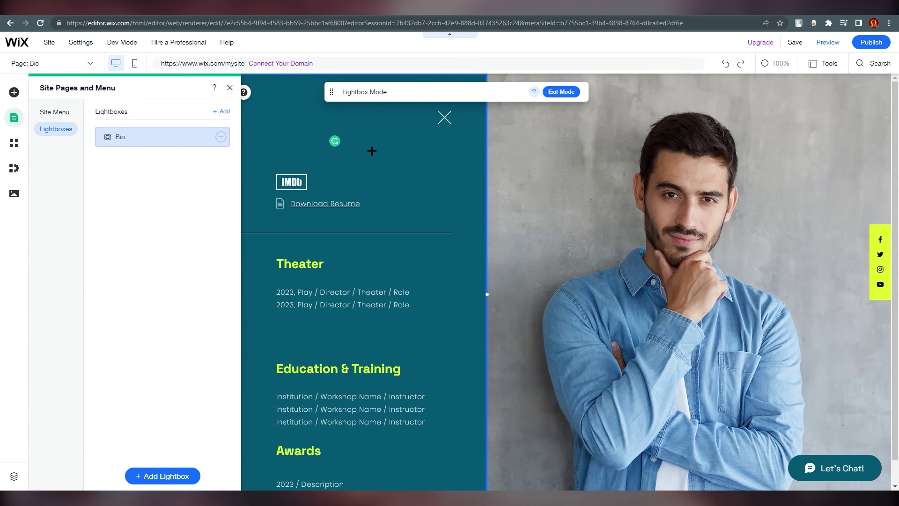
Step: Review the Bio lightbox content, select its close icon, and start the site preview
{"action": "left_click", "coordinate": [230, 88]}
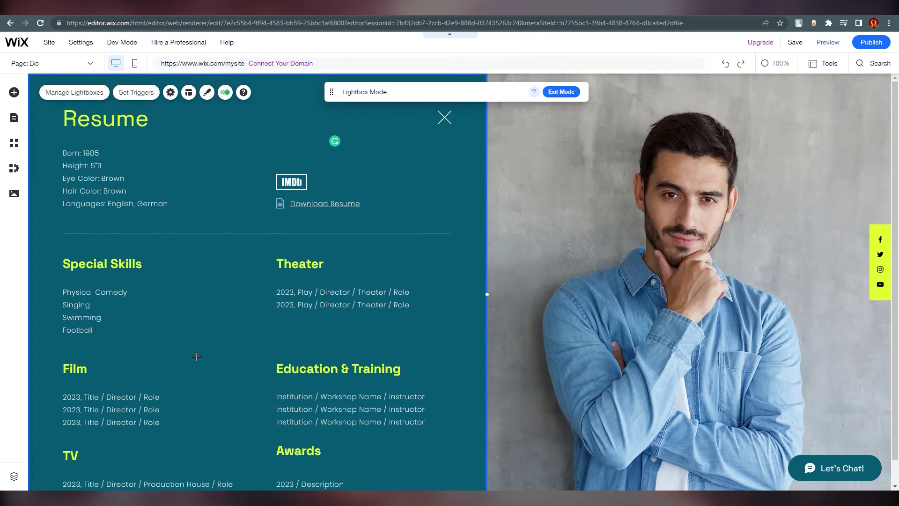
{"action": "scroll", "coordinate": [197, 357], "scroll_direction": "down", "scroll_amount": 1}
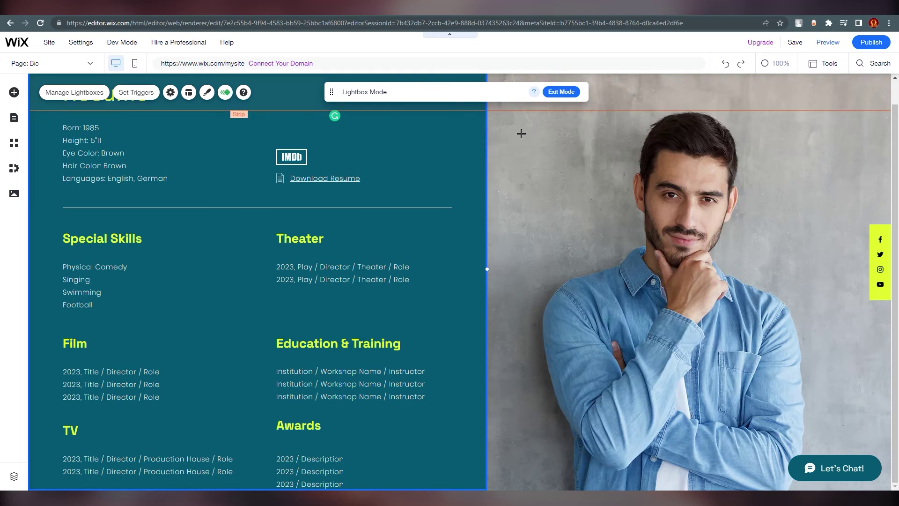
{"action": "scroll", "coordinate": [446, 126], "scroll_direction": "up", "scroll_amount": 1}
{"action": "left_click", "coordinate": [445, 120]}
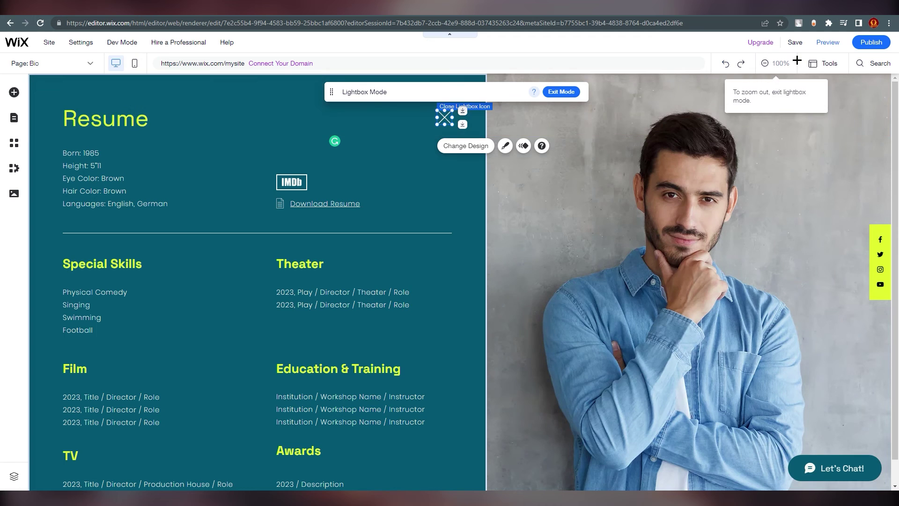
{"action": "left_click", "coordinate": [825, 41]}
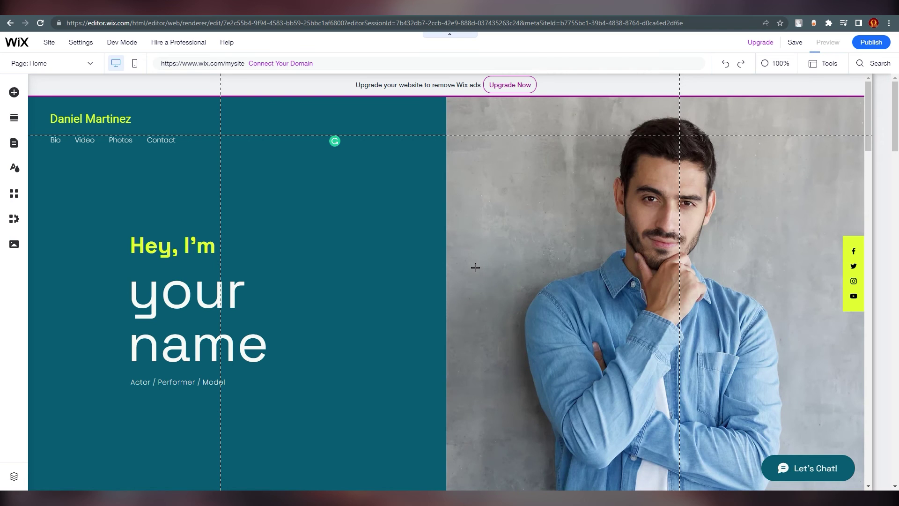
Step: Open and close the Bio resume overlay, then scroll the desktop preview through Showreel and Contact
{"action": "left_click", "coordinate": [828, 42]}
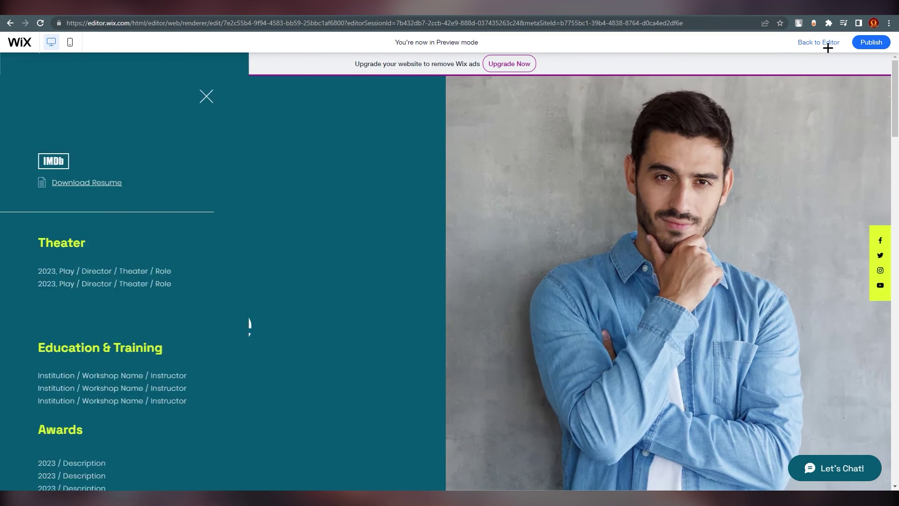
{"action": "left_click", "coordinate": [421, 103]}
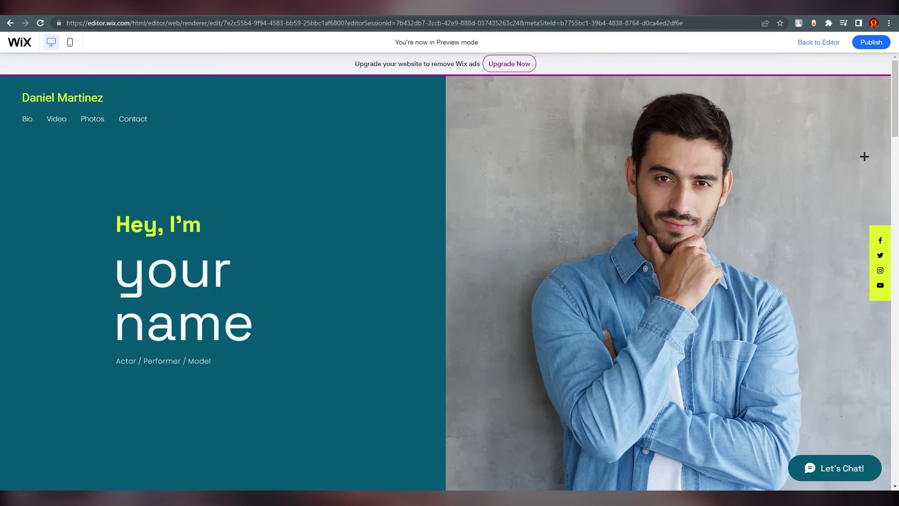
{"action": "left_click_drag", "start_coordinate": [895, 117], "coordinate": [895, 253]}
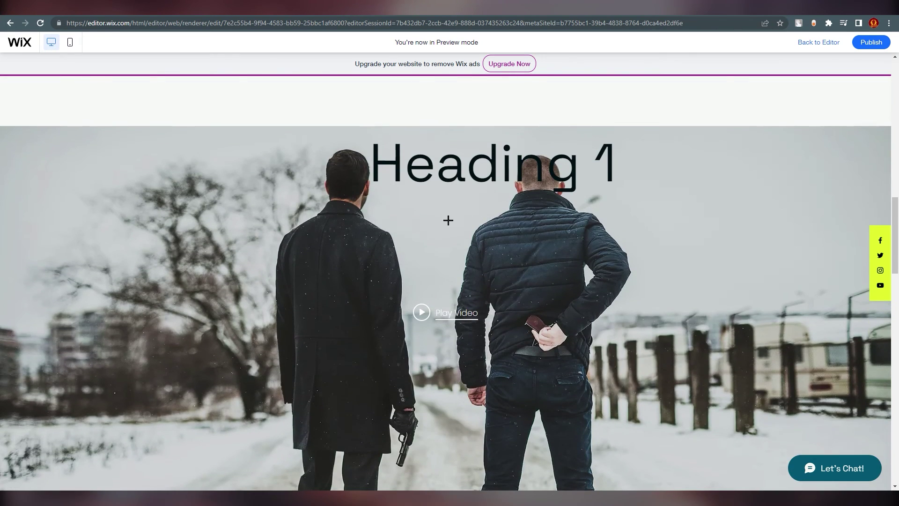
{"action": "left_click_drag", "start_coordinate": [501, 175], "coordinate": [369, 173]}
{"action": "left_click", "coordinate": [801, 179]}
{"action": "left_click_drag", "start_coordinate": [896, 167], "coordinate": [896, 94]}
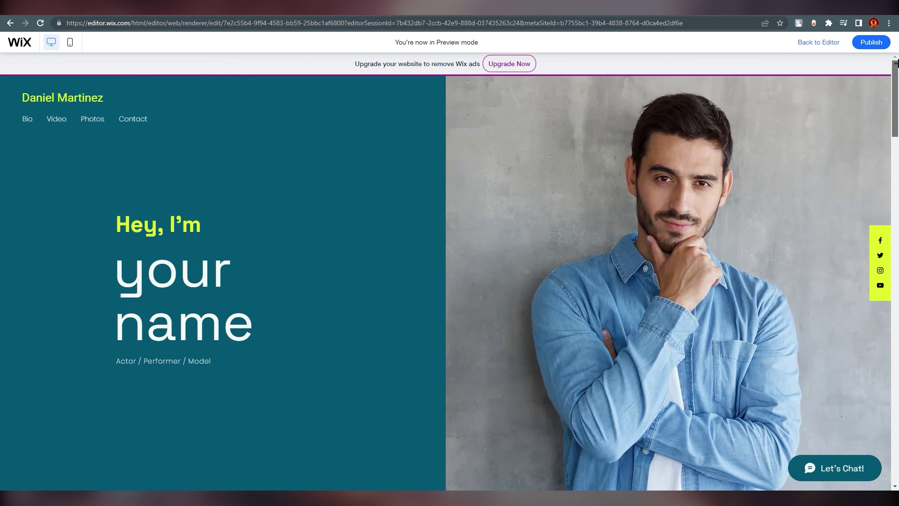
Step: Switch the preview to mobile and scroll through the layout to the Showreel video
{"action": "left_click", "coordinate": [70, 42]}
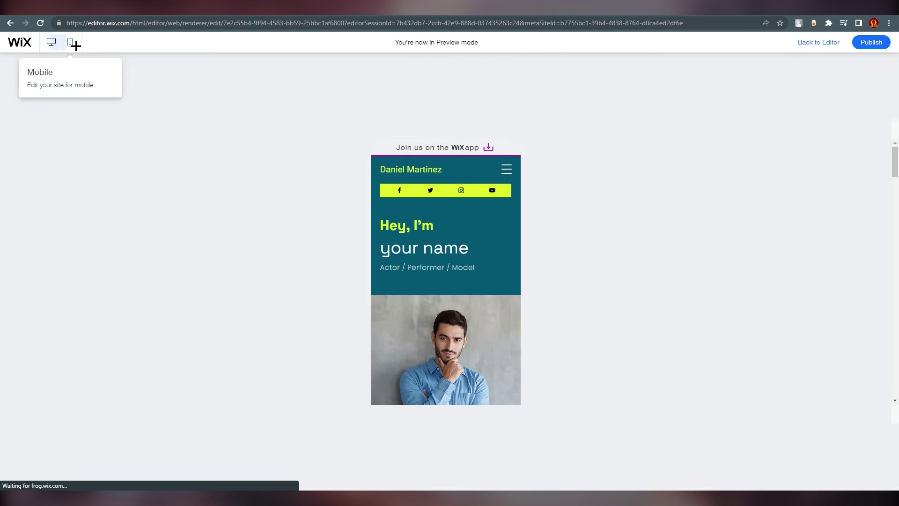
{"action": "scroll", "coordinate": [462, 295], "scroll_direction": "down", "scroll_amount": 5}
{"action": "scroll", "coordinate": [462, 295], "scroll_direction": "down", "scroll_amount": 8}
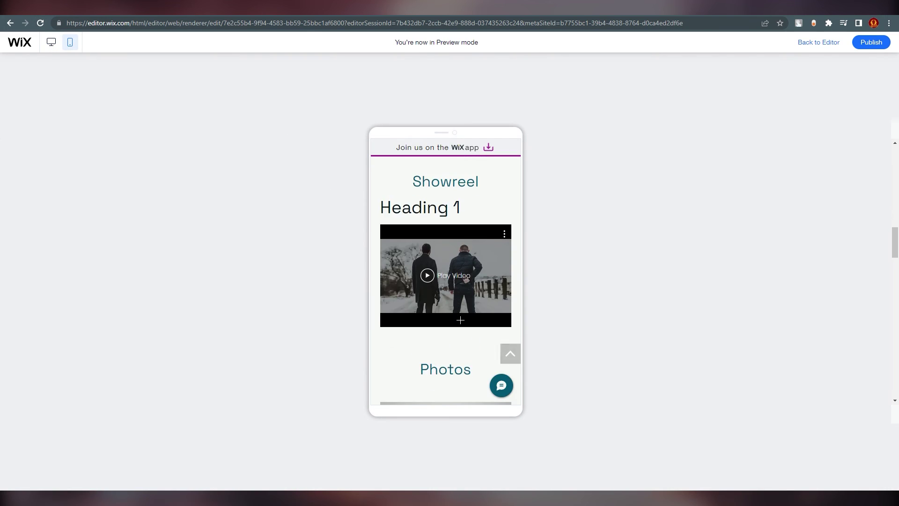
{"action": "scroll", "coordinate": [461, 322], "scroll_direction": "up", "scroll_amount": 8}
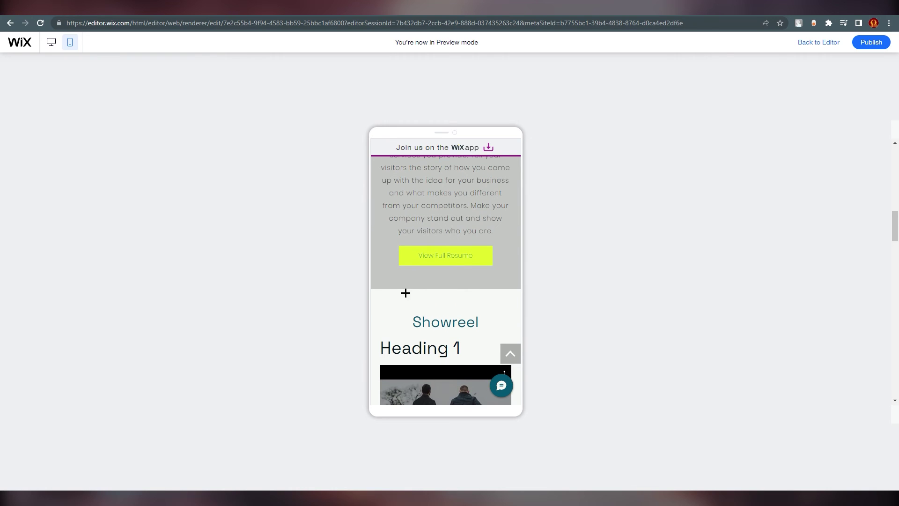
{"action": "scroll", "coordinate": [422, 307], "scroll_direction": "up", "scroll_amount": 4}
{"action": "scroll", "coordinate": [440, 317], "scroll_direction": "down", "scroll_amount": 7}
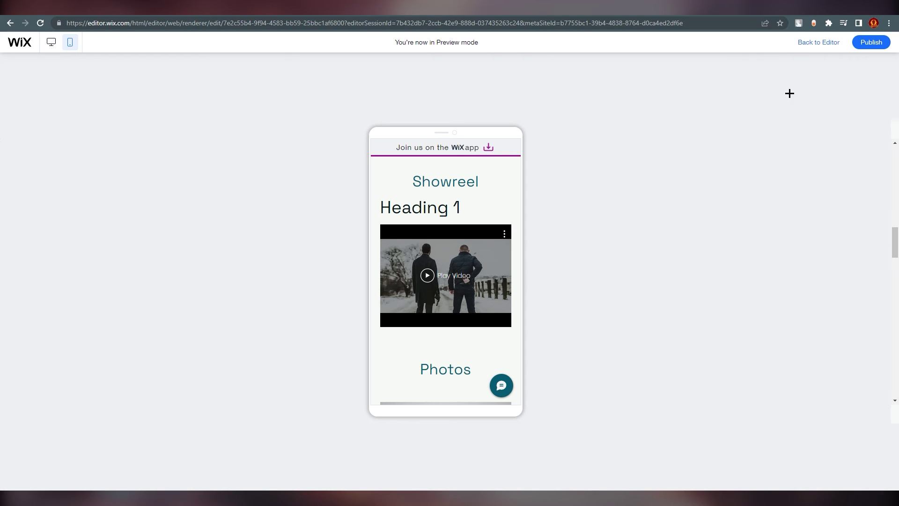
Step: Publish the site and view the live site from the Congratulations dialog
{"action": "left_click", "coordinate": [870, 42]}
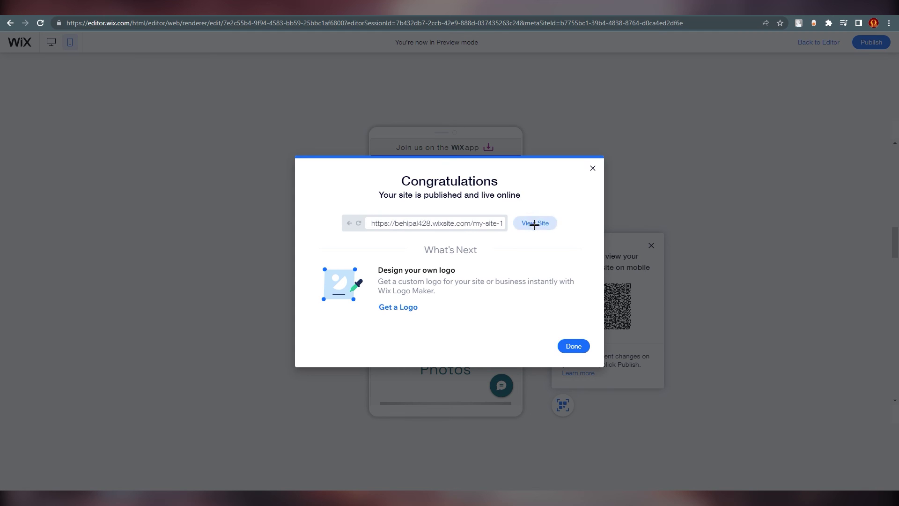
{"action": "left_click", "coordinate": [520, 223]}
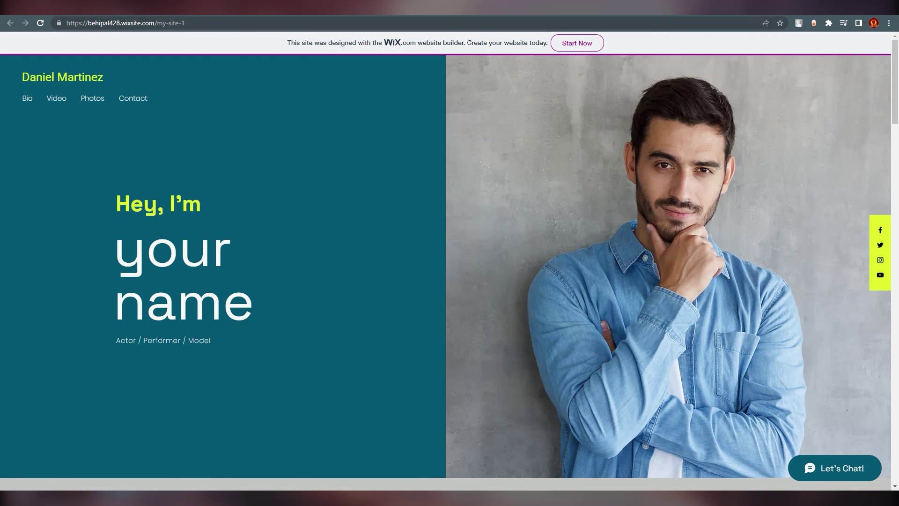
Step: Close the live site tab and scroll back to the editor's published confirmation
{"action": "key", "text": "ctrl+w"}
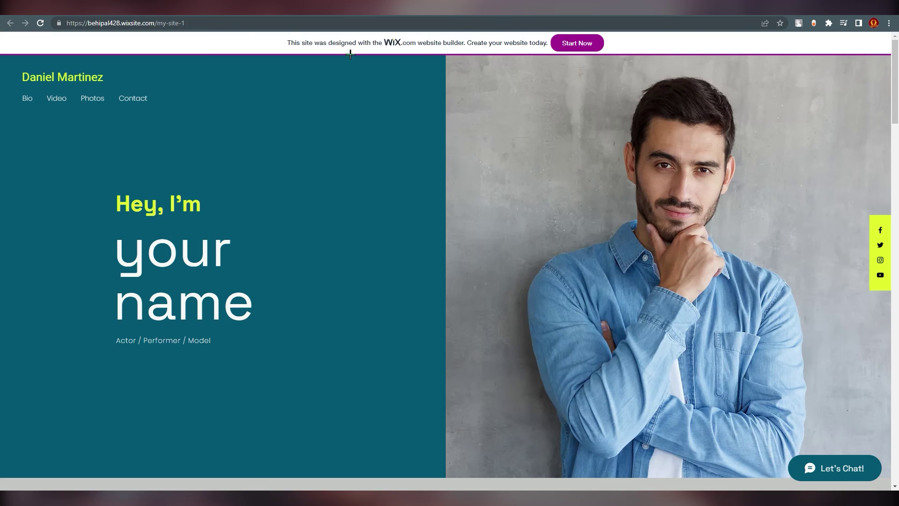
{"action": "scroll", "coordinate": [867, 272], "scroll_direction": "down", "scroll_amount": 6}
{"action": "scroll", "coordinate": [867, 272], "scroll_direction": "down", "scroll_amount": 10}
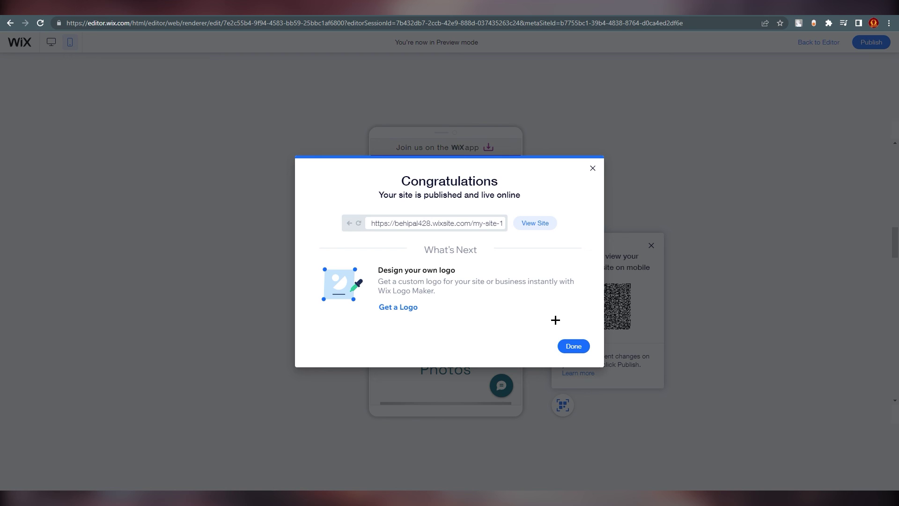
Step: Dismiss the Congratulations and mobile-editing dialogs, then select the Showreel video strip
{"action": "left_click", "coordinate": [574, 346]}
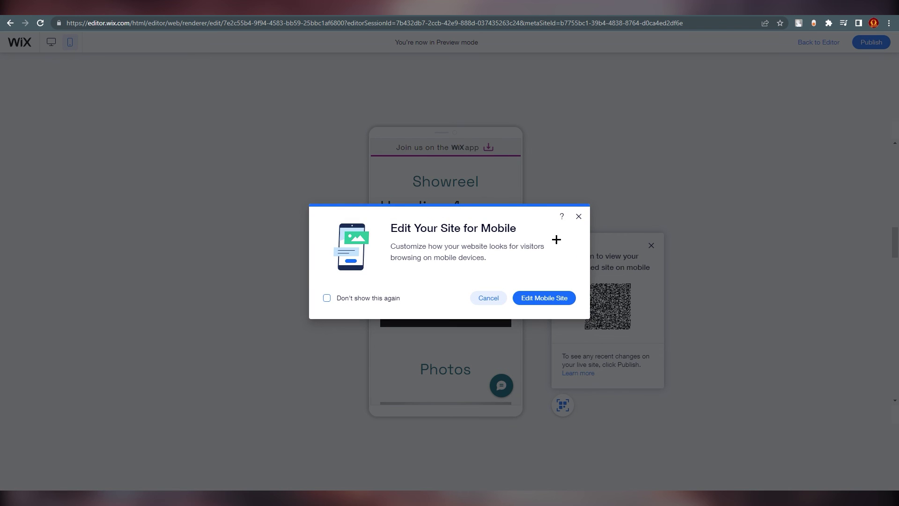
{"action": "left_click", "coordinate": [579, 216]}
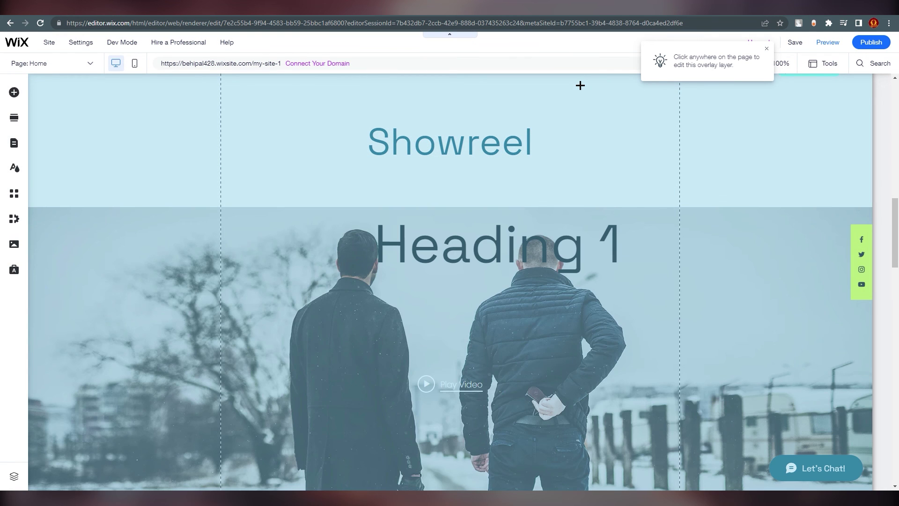
{"action": "left_click", "coordinate": [512, 116]}
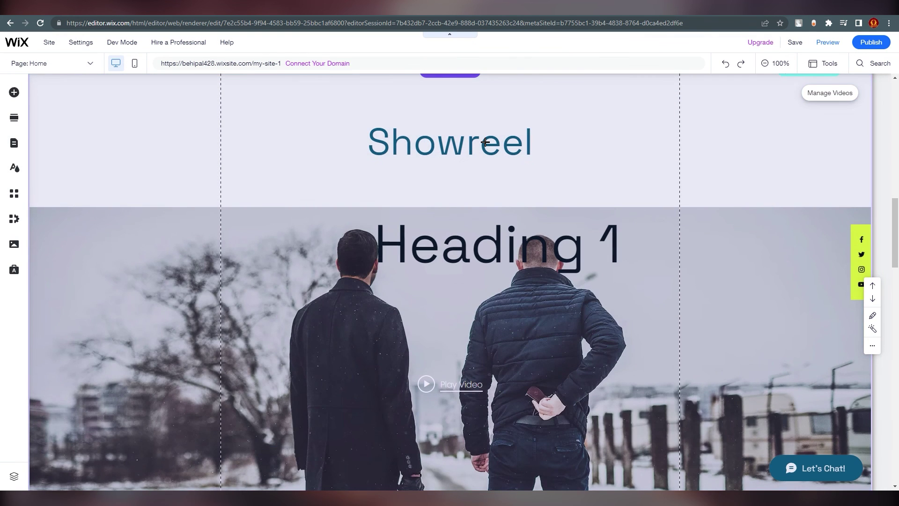